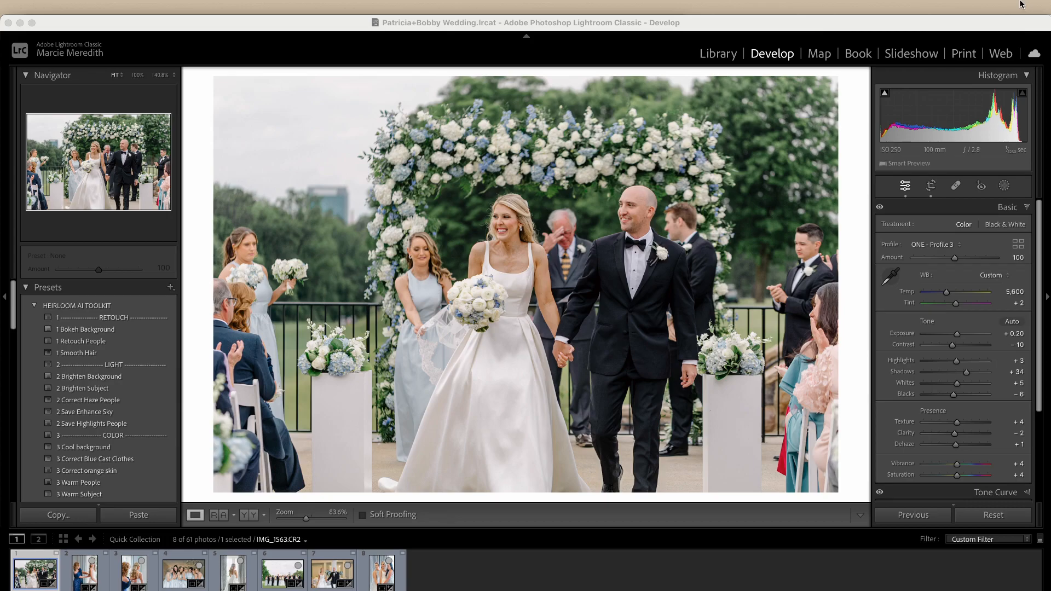
# Apply the 1 Bokeh Background preset at amount 111 and the 1 Retouch People preset at 55 to the ceremony photo.
pyautogui.click(865, 403)
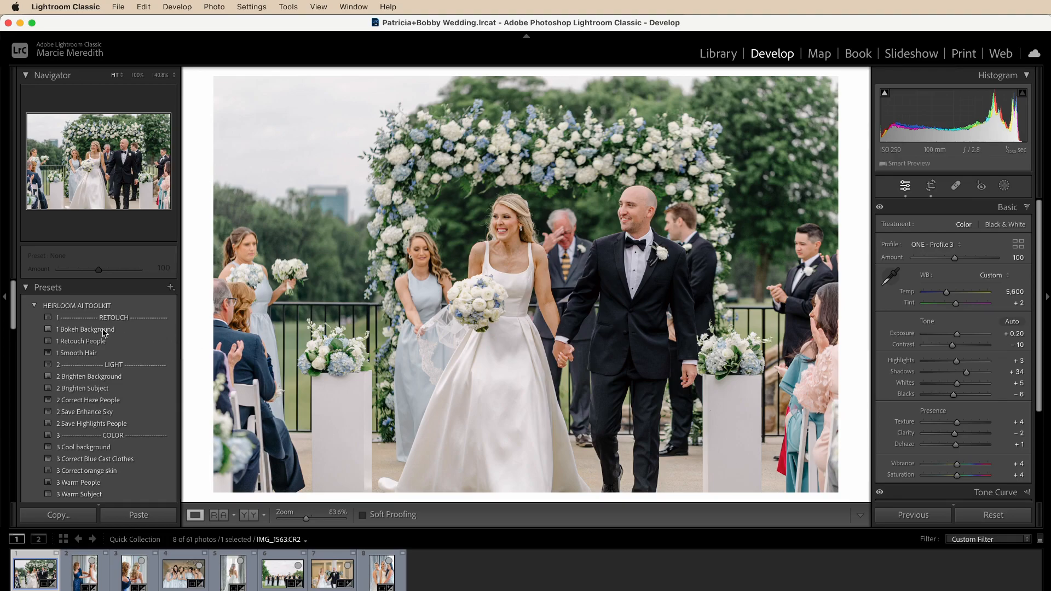
pyautogui.click(72, 330)
pyautogui.moveTo(100, 270)
pyautogui.mouseDown()
pyautogui.moveTo(68, 270)
pyautogui.moveTo(145, 270)
pyautogui.moveTo(70, 272)
pyautogui.moveTo(129, 271)
pyautogui.moveTo(93, 278)
pyautogui.moveTo(102, 270)
pyautogui.mouseUp()
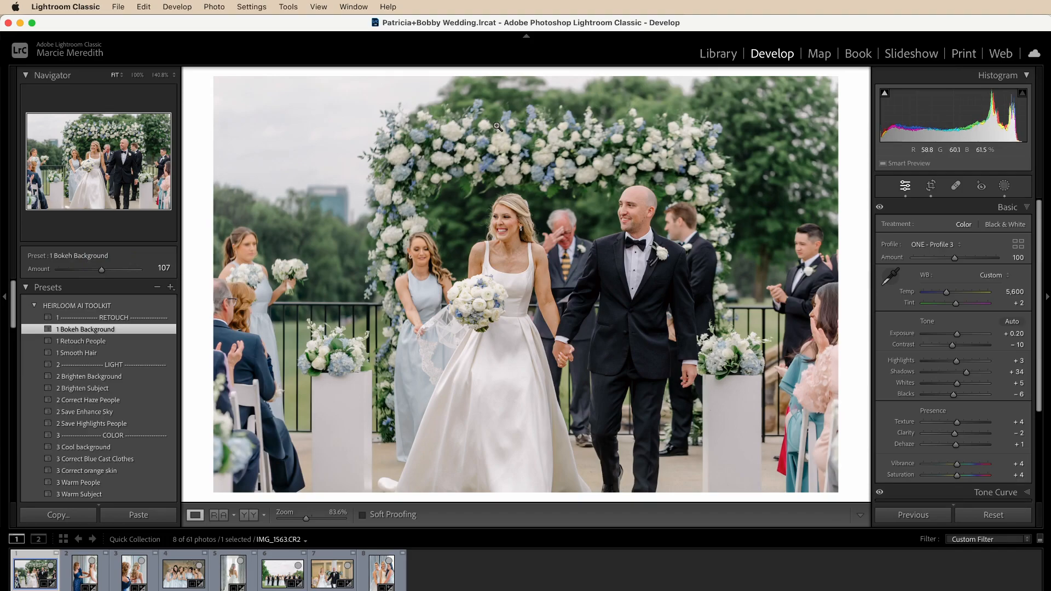
pyautogui.moveTo(102, 274); pyautogui.dragTo(103, 272)
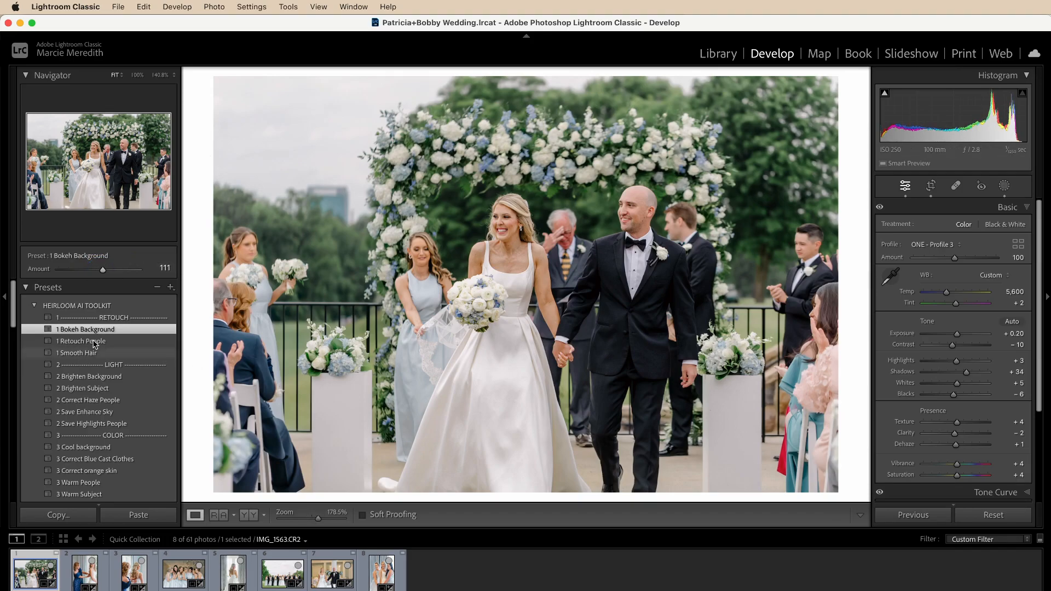
pyautogui.click(94, 345)
pyautogui.moveTo(99, 271); pyautogui.dragTo(83, 274)
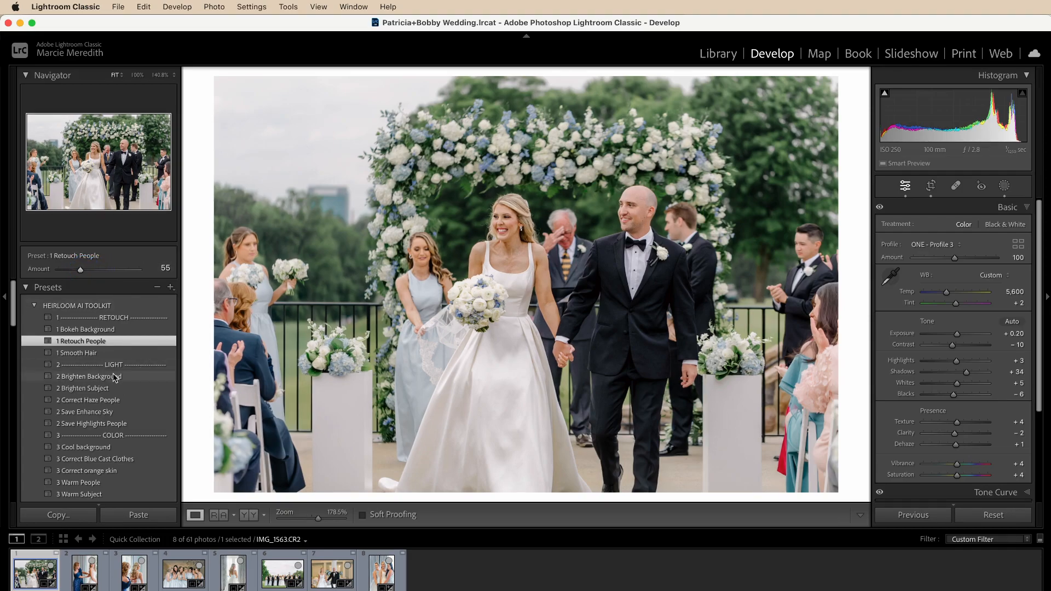
# Apply the 2 Brighten Background preset at amount 80 and the 3 Correct Blue Cast Clothes preset at 70 to the ceremony photo.
pyautogui.scroll(-1, 117, 362)
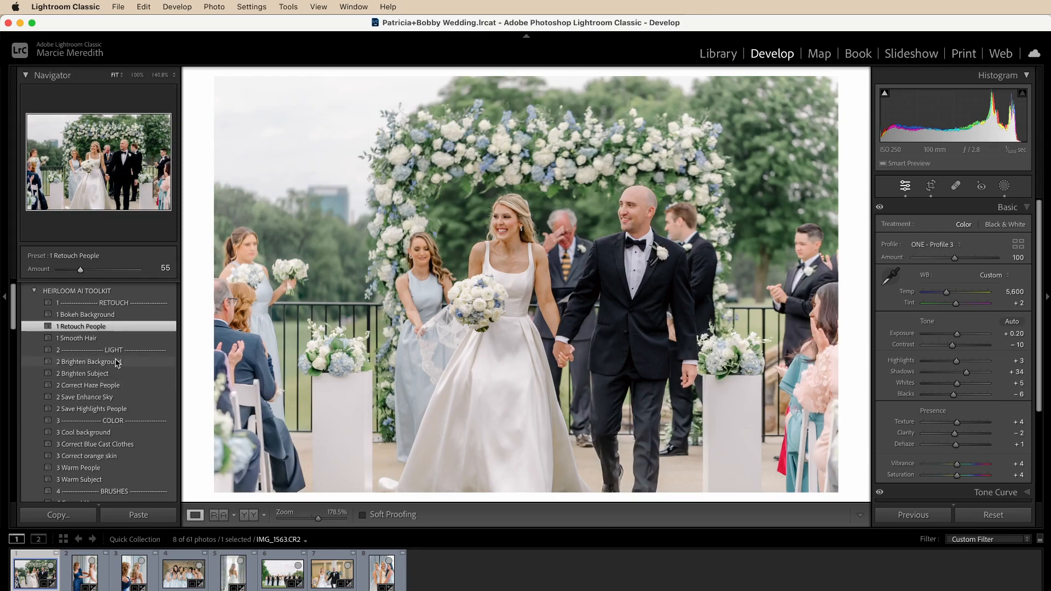
pyautogui.click(117, 363)
pyautogui.moveTo(97, 271); pyautogui.dragTo(91, 270)
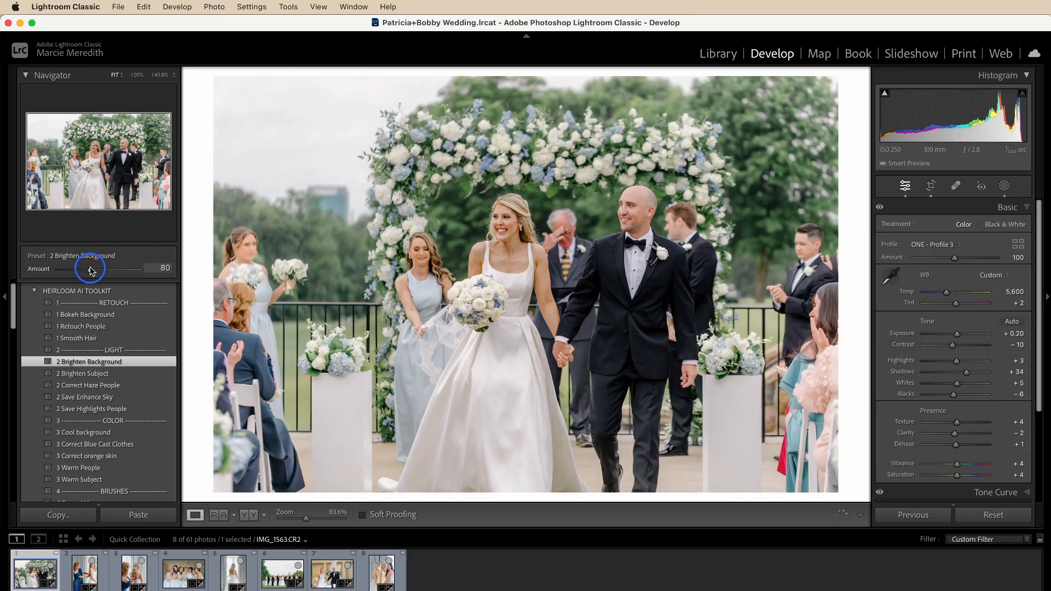
pyautogui.scroll(-3, 131, 411)
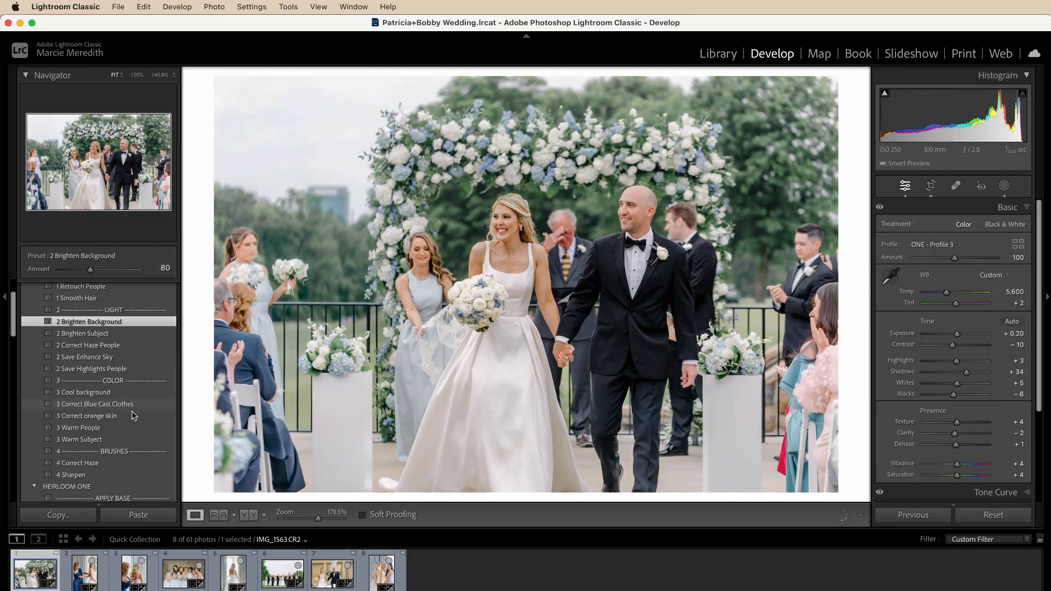
pyautogui.click(99, 405)
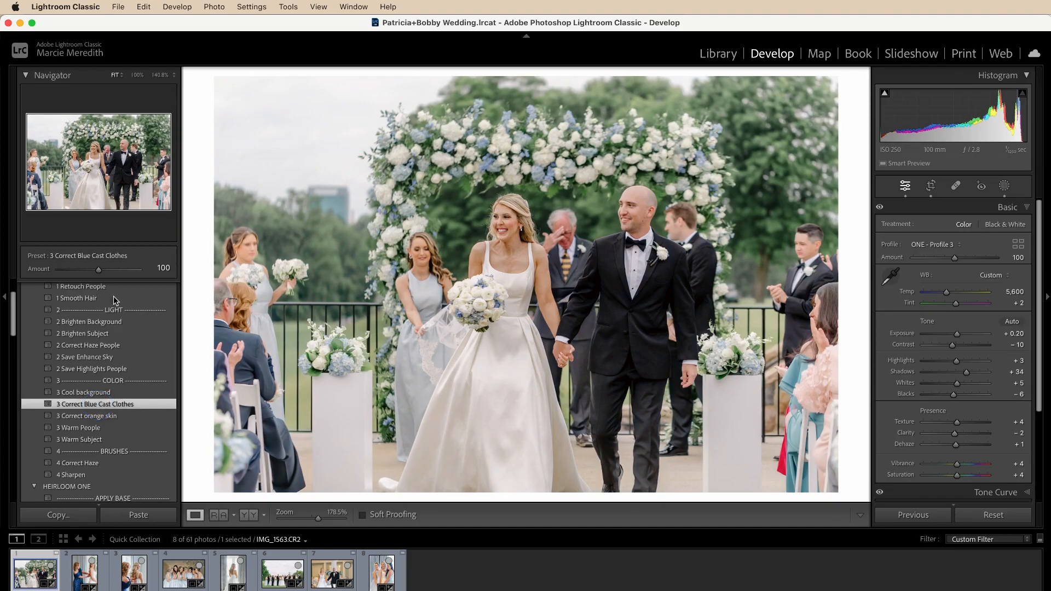
pyautogui.moveTo(98, 270); pyautogui.dragTo(86, 270)
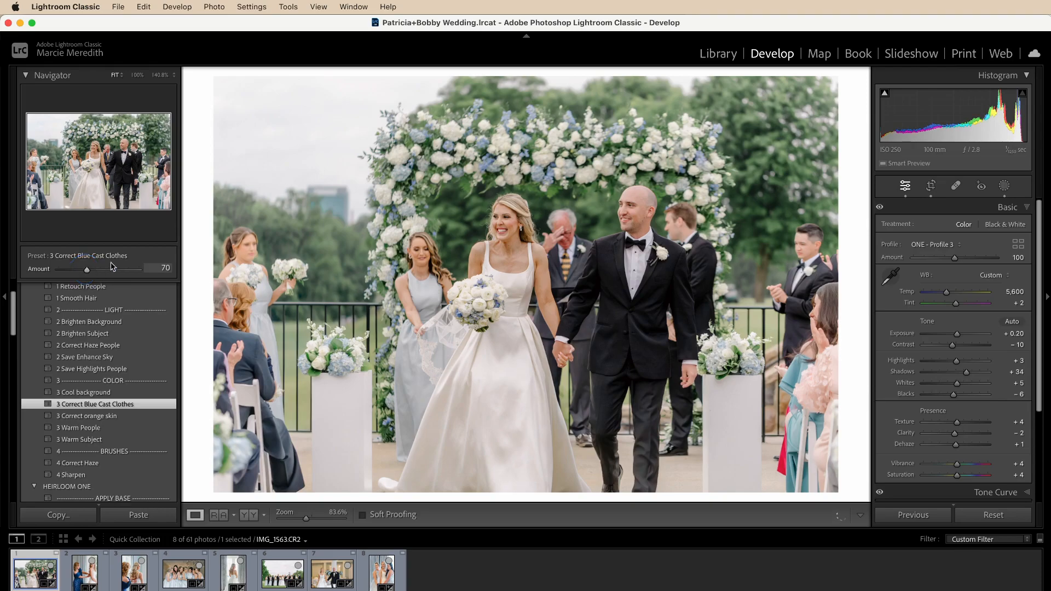
# Compare the ceremony photo with all of its masks hidden and shown.
pyautogui.click(1006, 188)
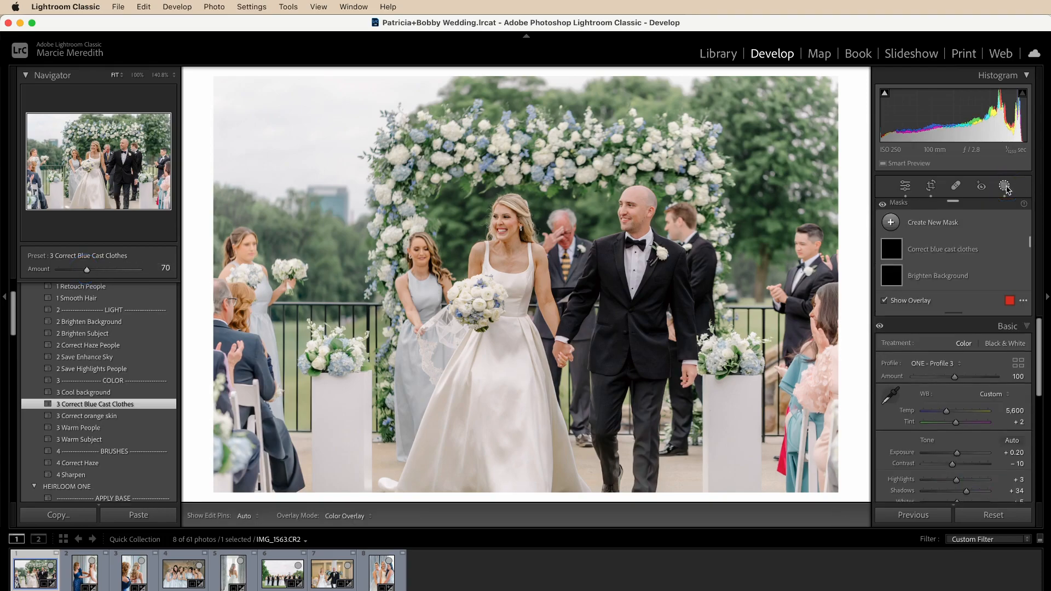
pyautogui.click(883, 205)
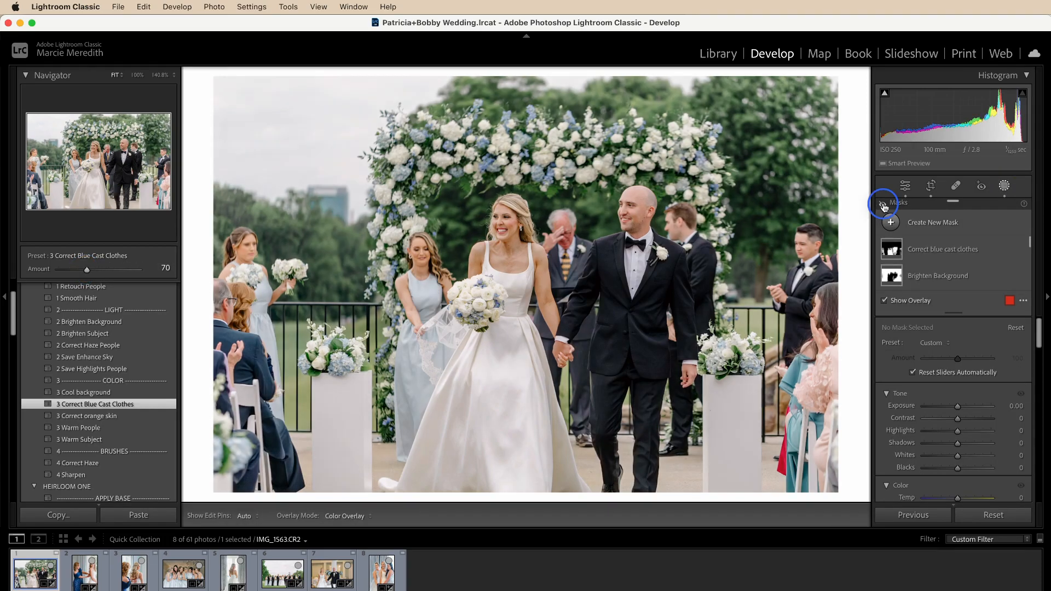
pyautogui.click(883, 206)
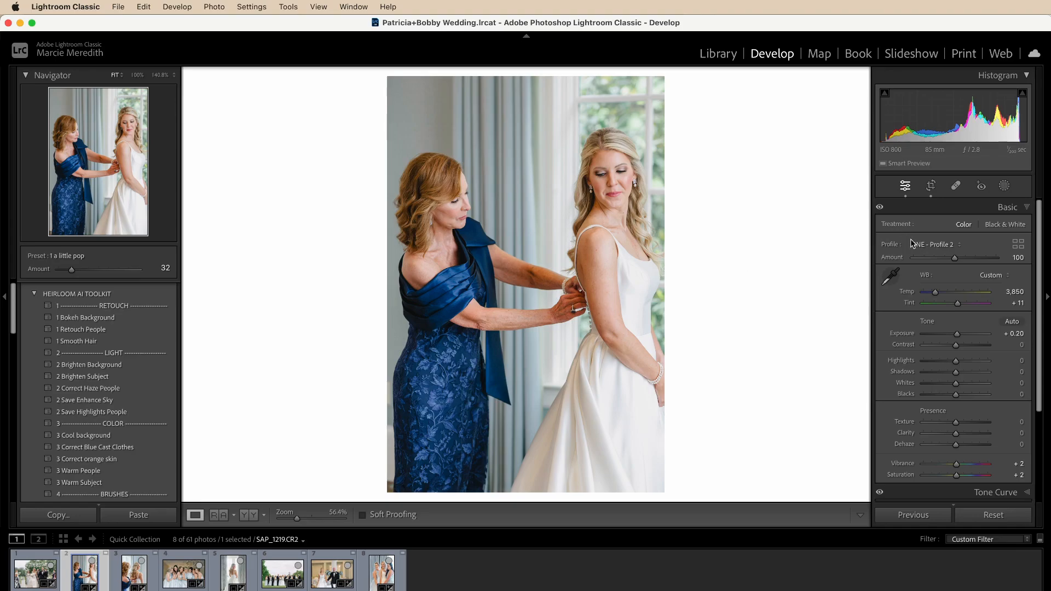
# Apply the 1 Retouch People preset at amount 66 and the 2 Brighten Subject preset at 49 to photo SAP_1219.CR2.
pyautogui.press('\\')
pyautogui.press('\\')
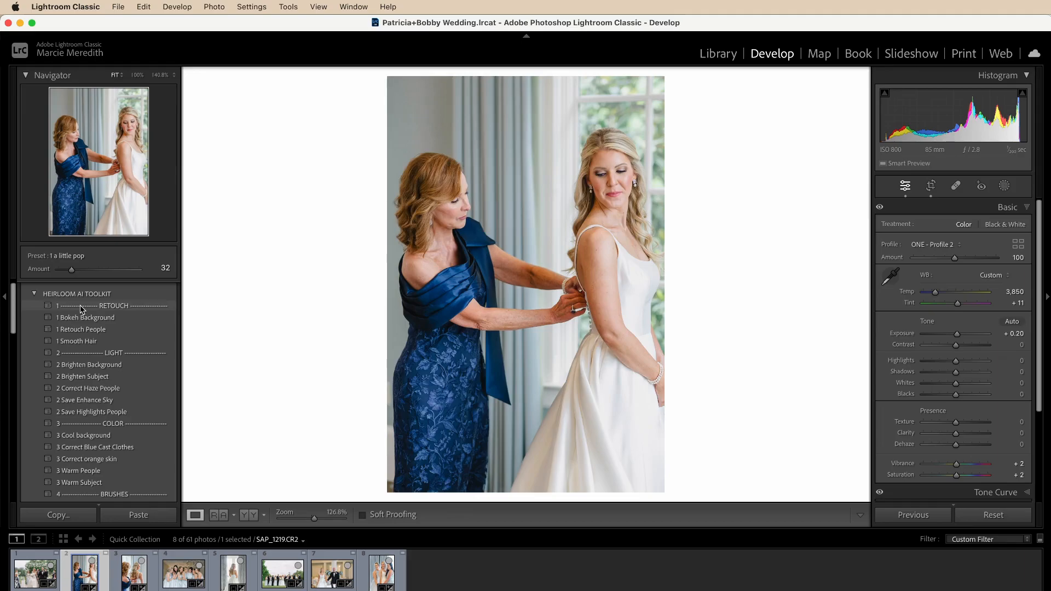
pyautogui.click(117, 330)
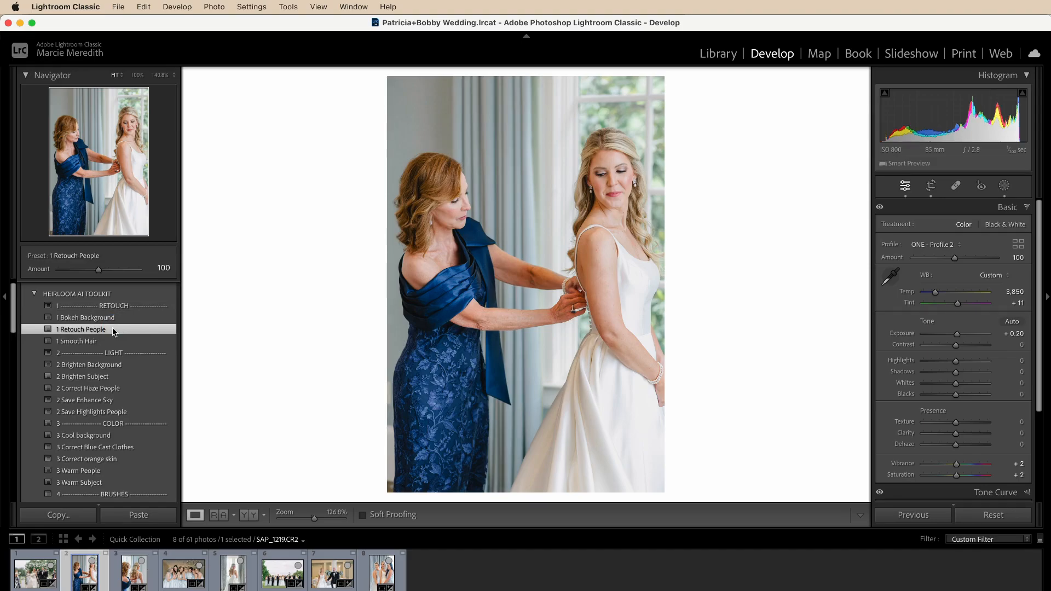
pyautogui.moveTo(100, 270)
pyautogui.mouseDown()
pyautogui.moveTo(75, 272)
pyautogui.moveTo(136, 270)
pyautogui.moveTo(87, 272)
pyautogui.mouseUp()
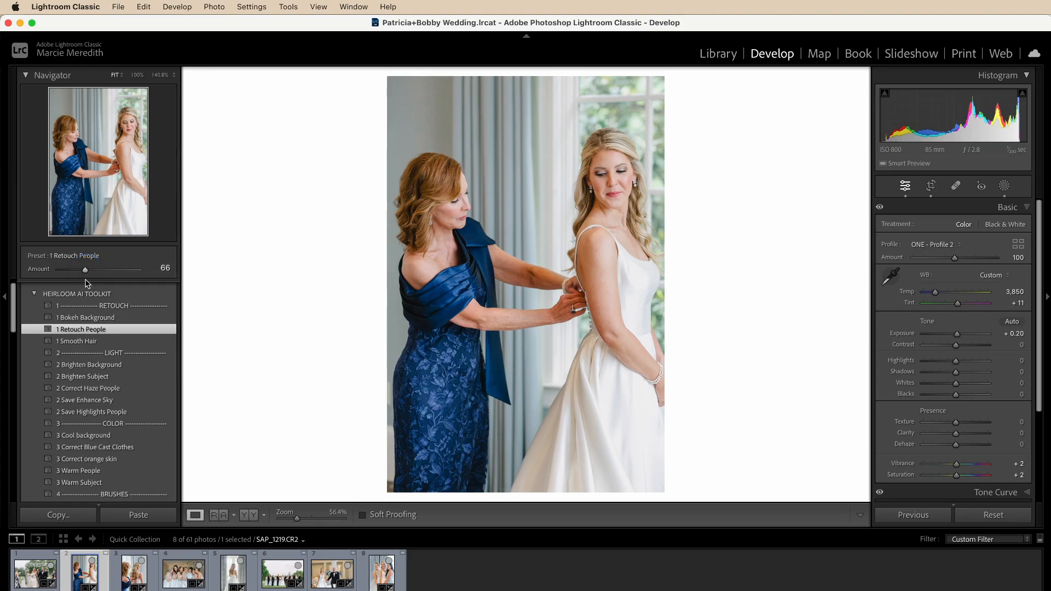
pyautogui.click(98, 378)
pyautogui.moveTo(86, 271); pyautogui.dragTo(78, 272)
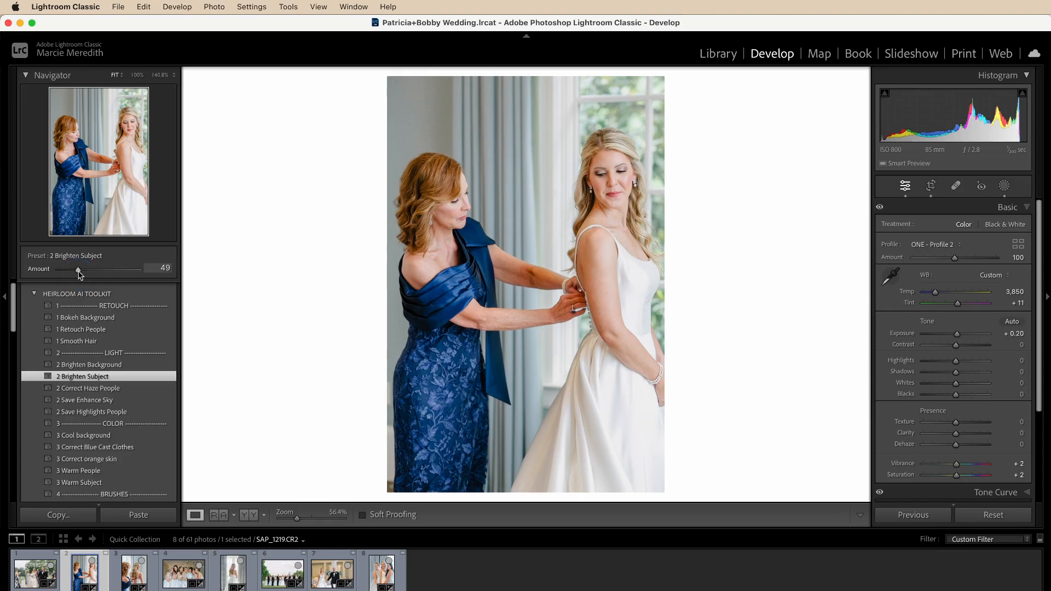
# Apply the 2 Save Highlights People preset at amount 43 and the 3 Correct orange skin preset at 27.
pyautogui.scroll(-2, 90, 383)
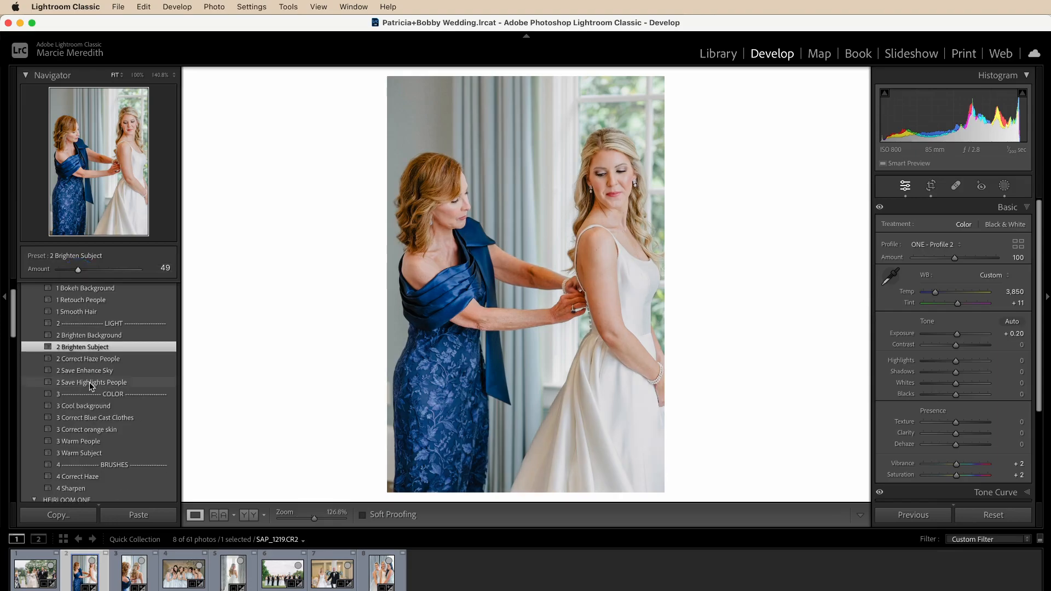
pyautogui.click(90, 382)
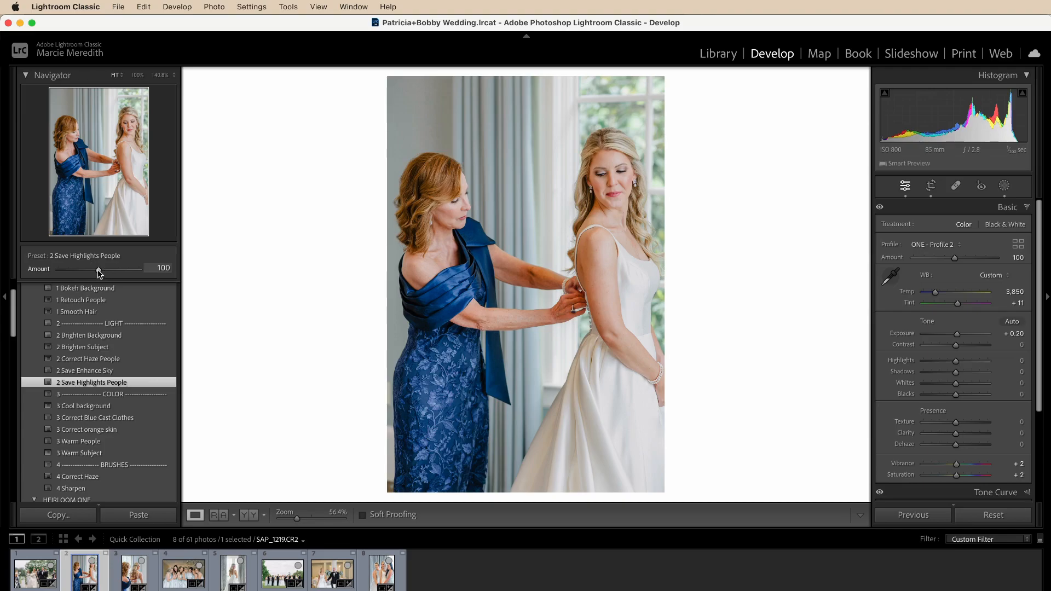
pyautogui.moveTo(99, 270); pyautogui.dragTo(76, 275)
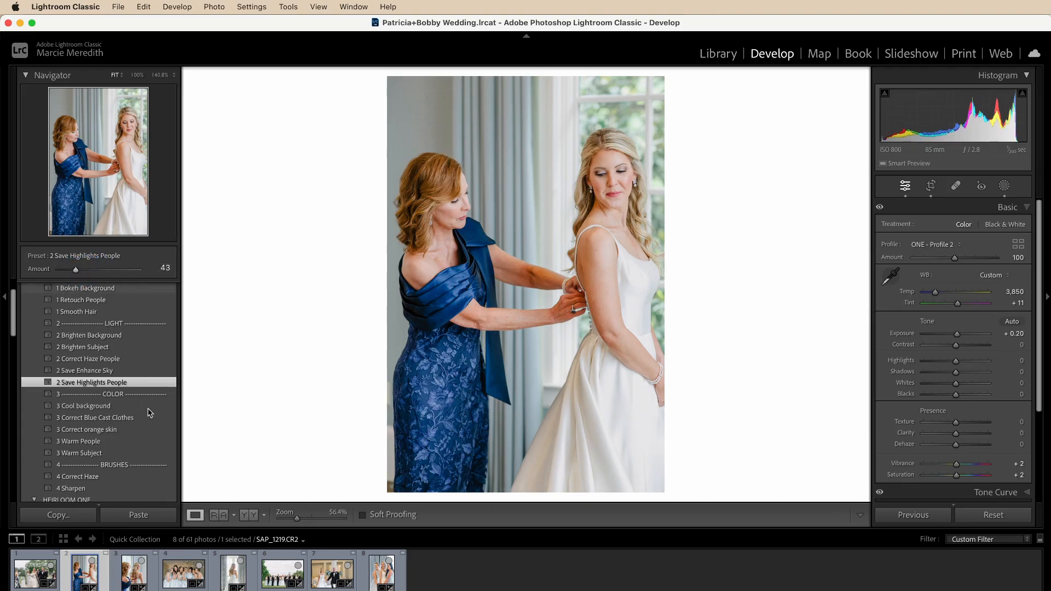
pyautogui.click(73, 431)
pyautogui.moveTo(69, 270); pyautogui.dragTo(70, 271)
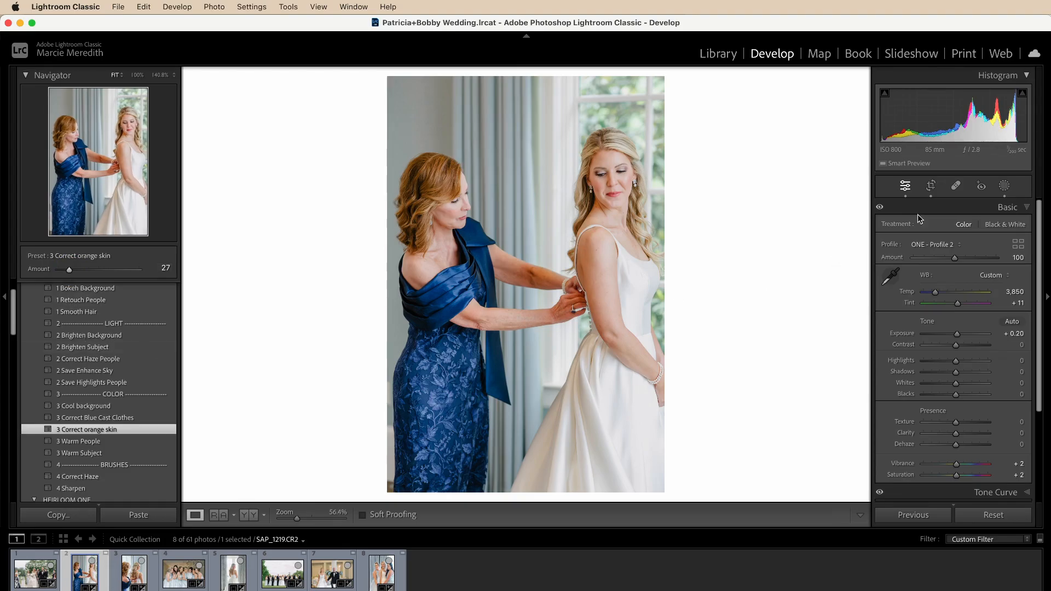
# Toggle the masks to compare the edit and slightly reduce the Brighten people mask's amount.
pyautogui.click(1006, 187)
pyautogui.click(883, 205)
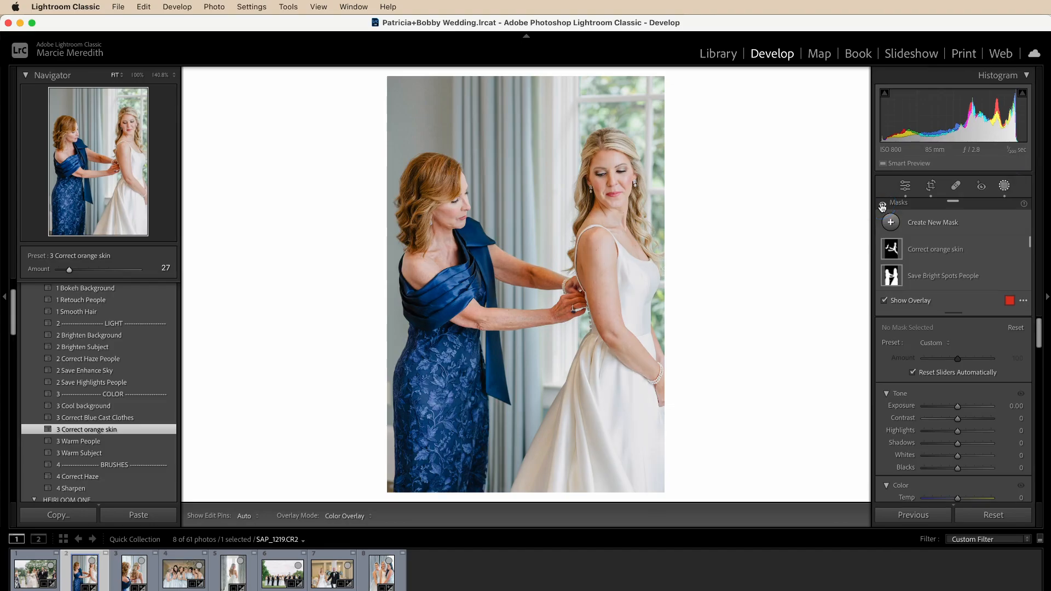
pyautogui.click(943, 276)
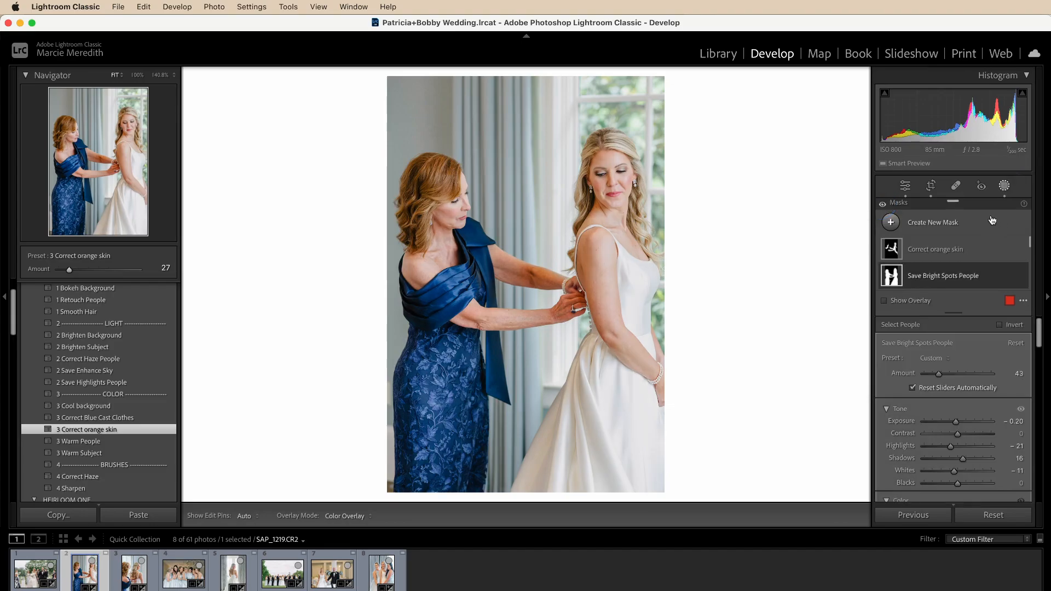
pyautogui.scroll(-2, 951, 256)
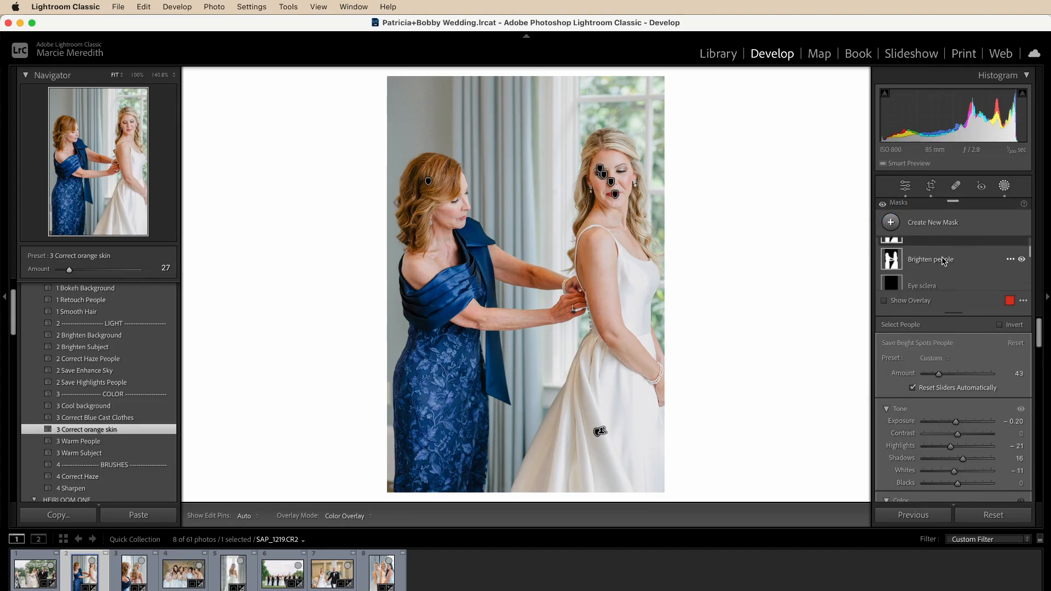
pyautogui.click(934, 265)
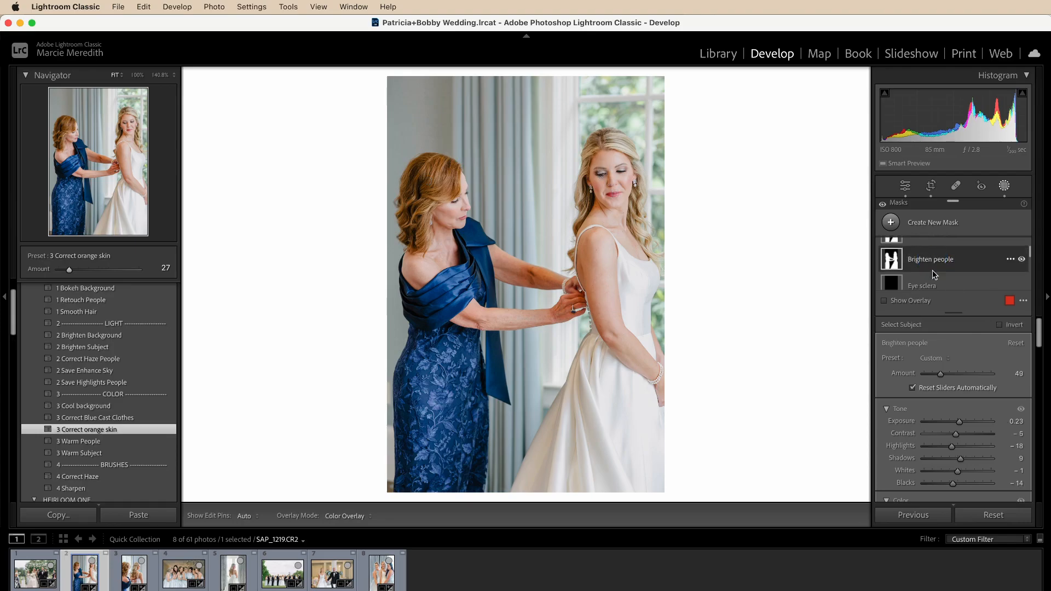
pyautogui.moveTo(941, 374)
pyautogui.mouseDown()
pyautogui.moveTo(951, 372)
pyautogui.moveTo(934, 374)
pyautogui.mouseUp()
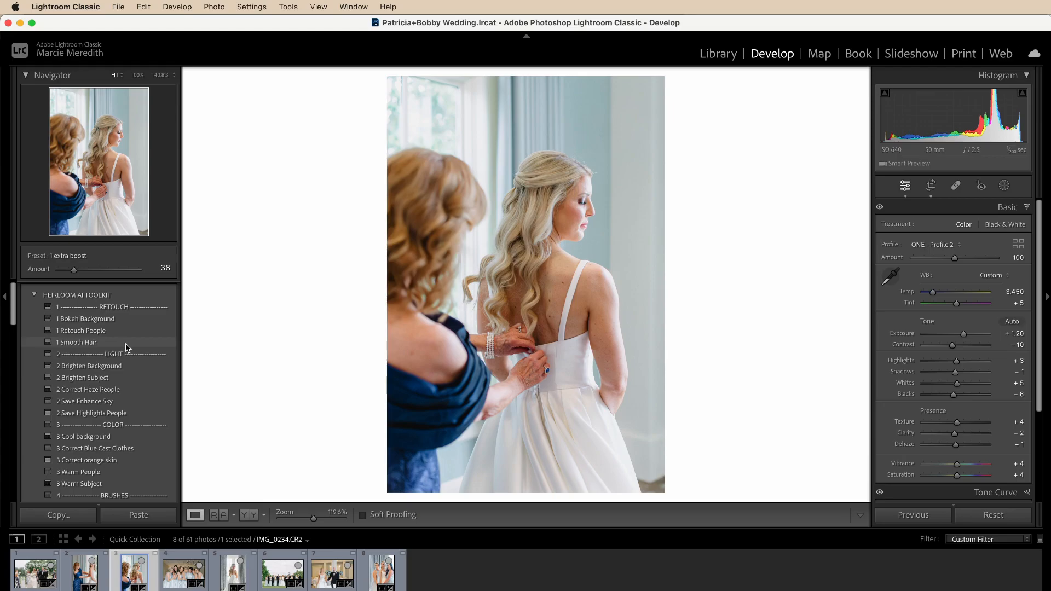
# Apply the 1 Retouch People preset at amount 52 and the 2 Brighten Subject preset at 60 to photo IMG_0234.CR2.
pyautogui.click(93, 331)
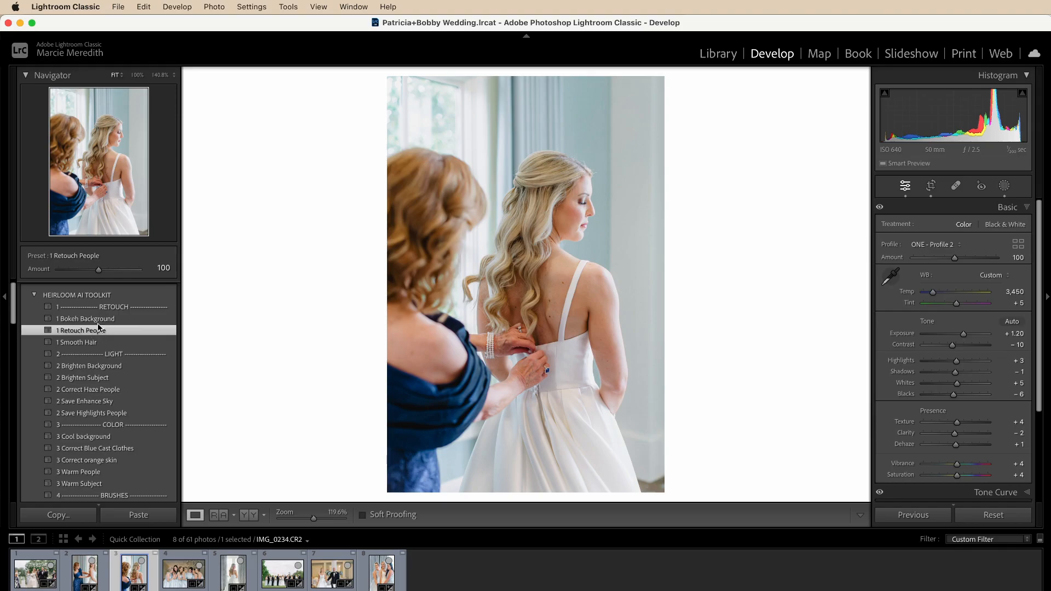
pyautogui.moveTo(98, 270); pyautogui.dragTo(80, 272)
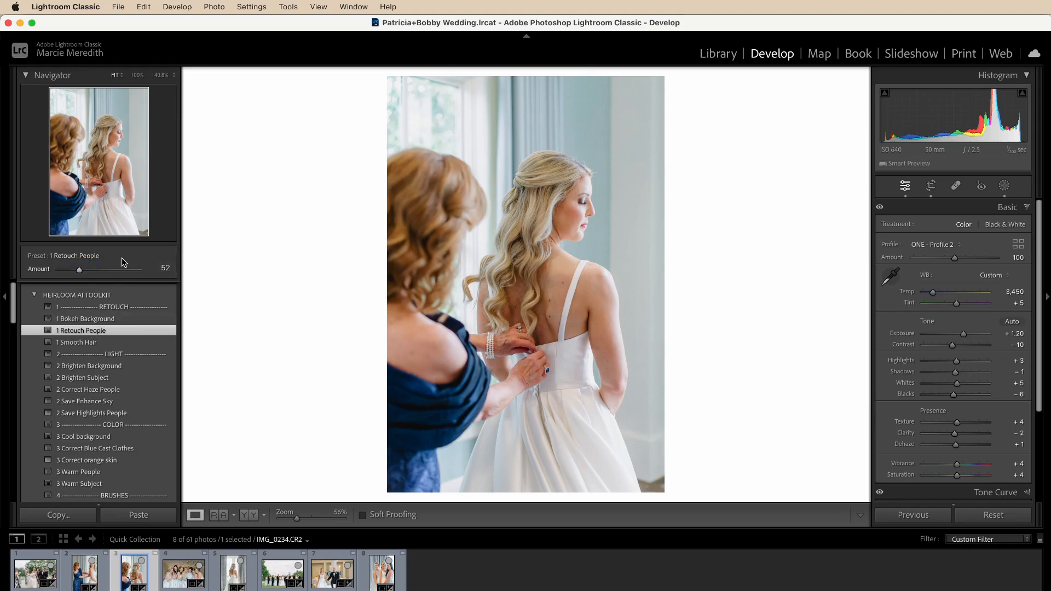
pyautogui.click(101, 379)
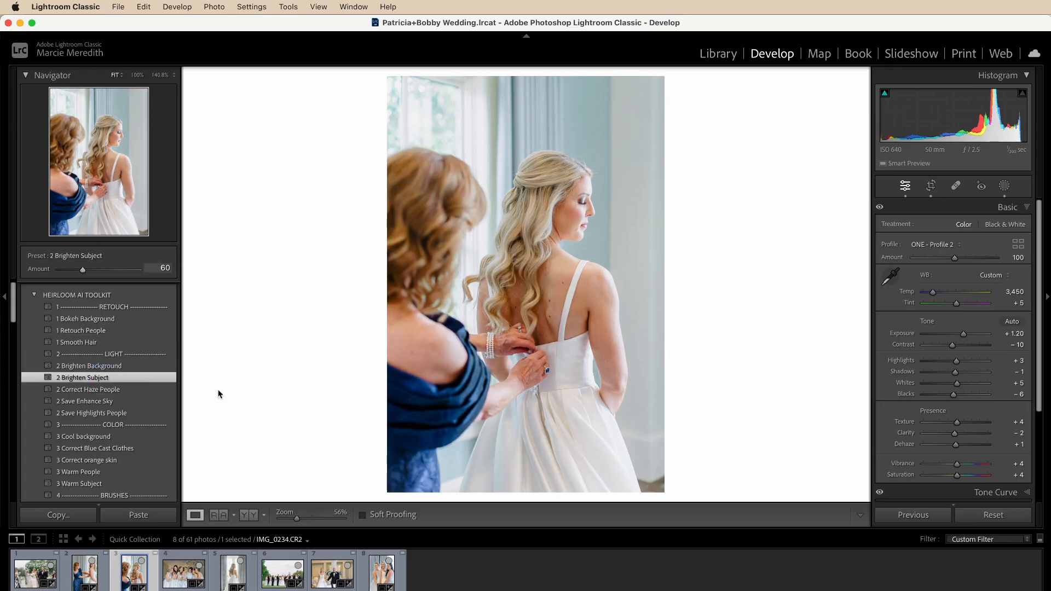
# Apply the 2 Brighten Background preset at amount 61 and compare the photo before and after the edits.
pyautogui.click(90, 367)
pyautogui.click(884, 206)
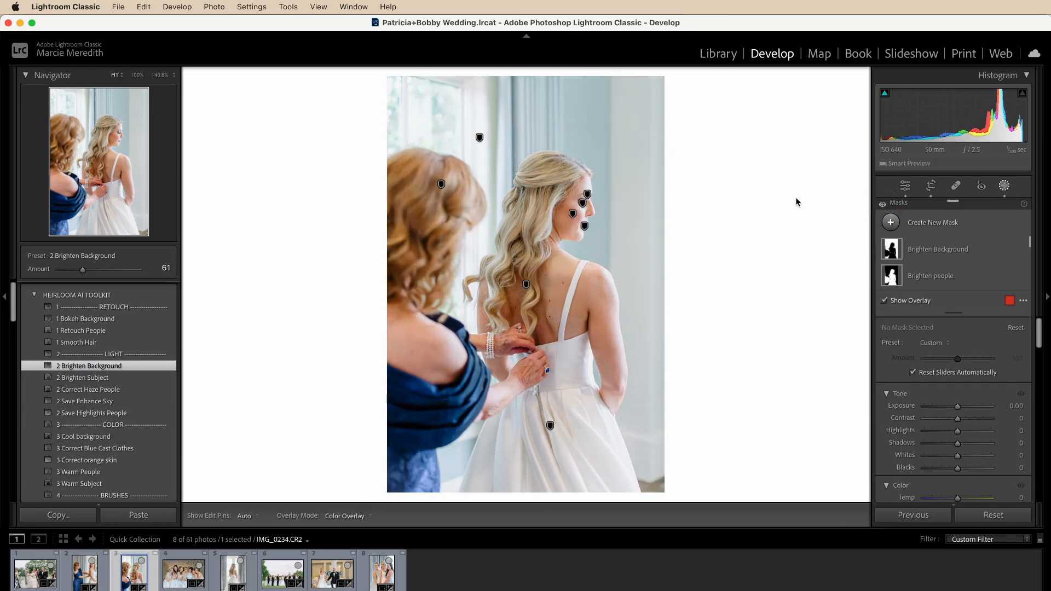
pyautogui.click(1005, 185)
pyautogui.press('\\')
pyautogui.press('\\')
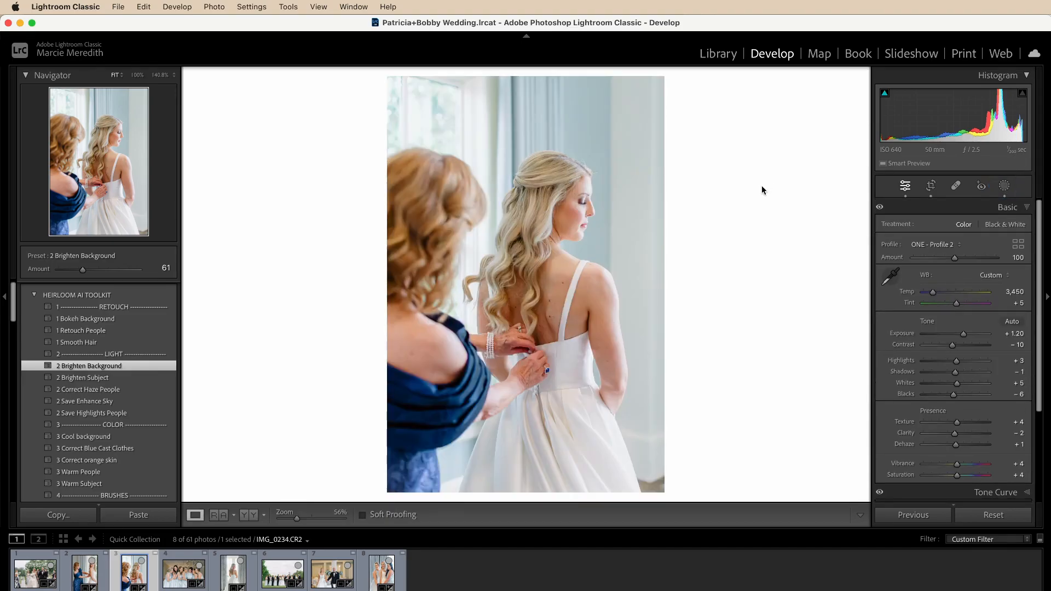
# Go to the bridesmaids photo SAP_1390.CR2 and apply the 2 Brighten Background preset at amount 100.
pyautogui.press('Right')
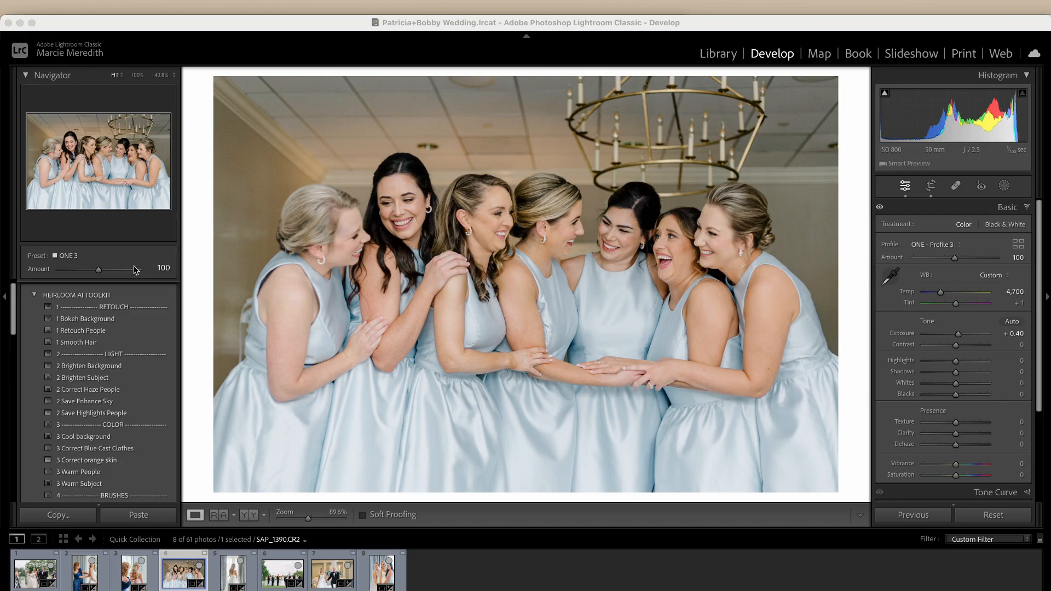
pyautogui.click(197, 324)
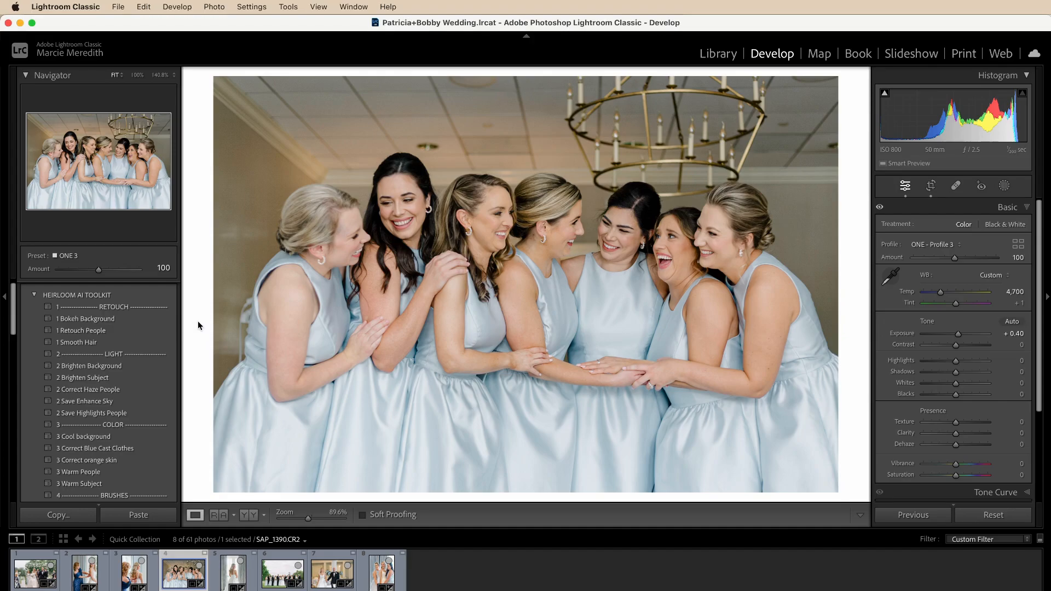
pyautogui.click(83, 331)
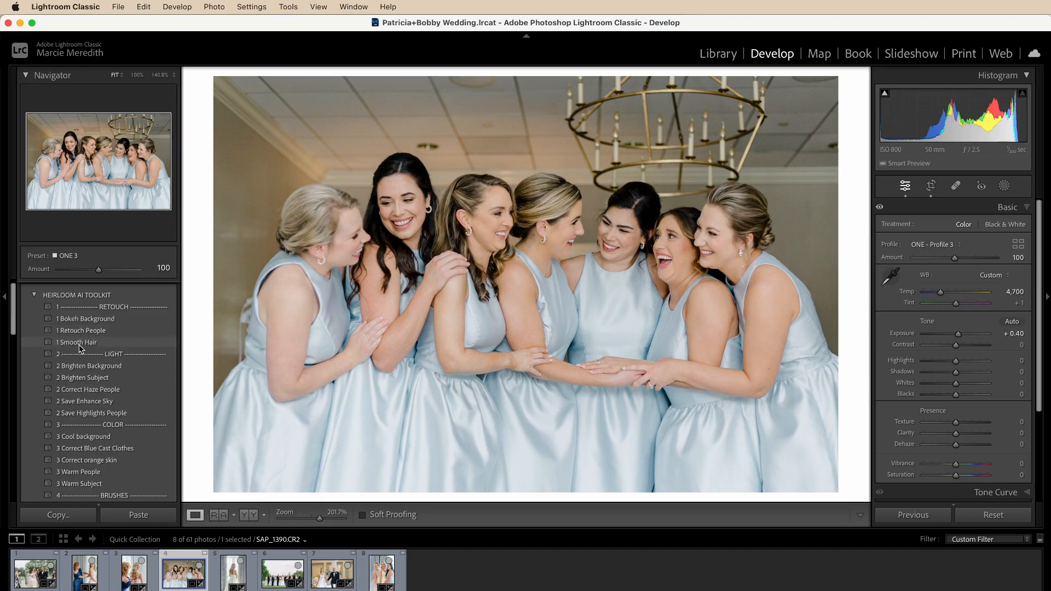
pyautogui.click(80, 345)
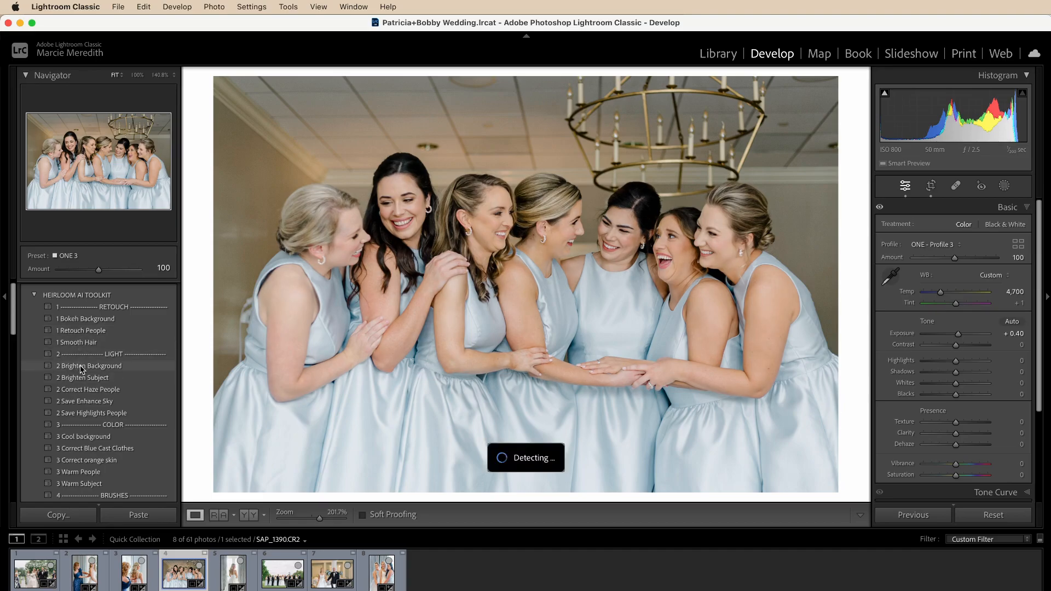
pyautogui.click(80, 368)
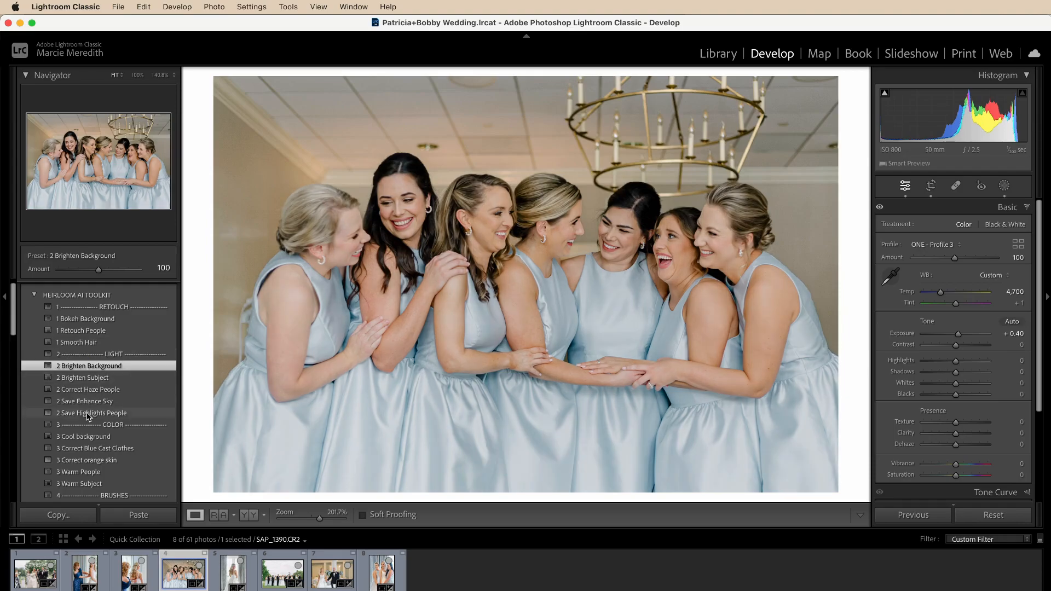
# Apply the 2 Save Highlights People preset at amount 55 and the 3 Cool background preset at 63 to the bridesmaids photo.
pyautogui.click(88, 416)
pyautogui.moveTo(98, 270); pyautogui.dragTo(80, 272)
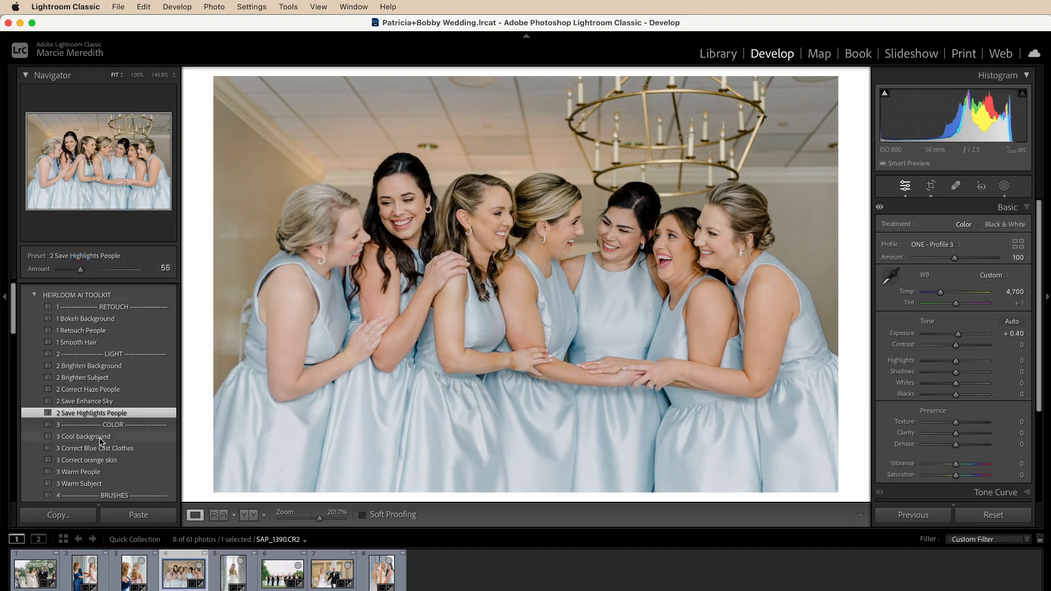
pyautogui.click(96, 438)
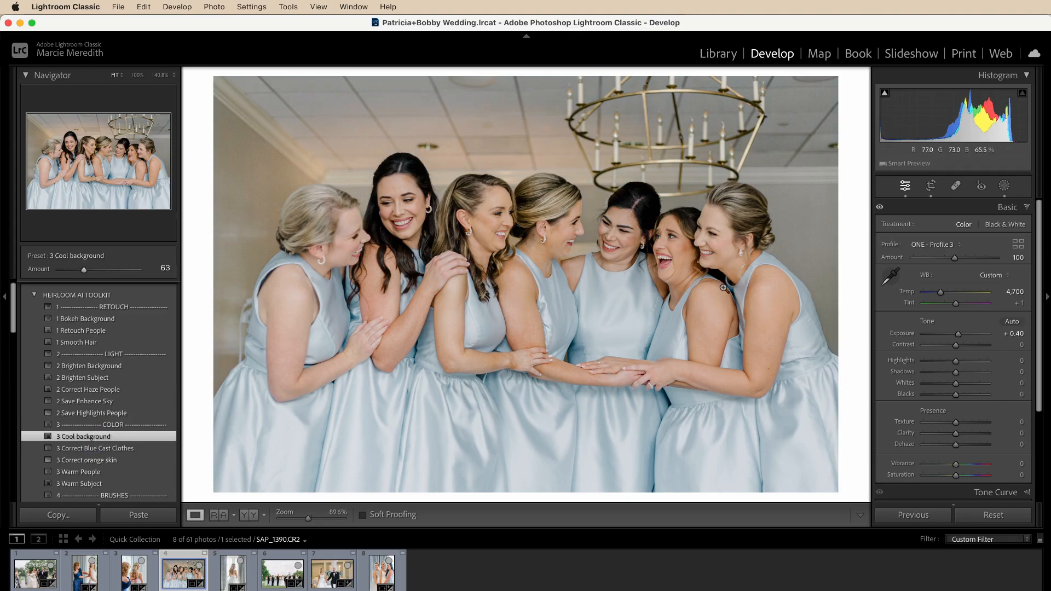
# Toggle the masks' visibility and compare the bridesmaids photo before and after the edits.
pyautogui.click(1009, 189)
pyautogui.click(884, 207)
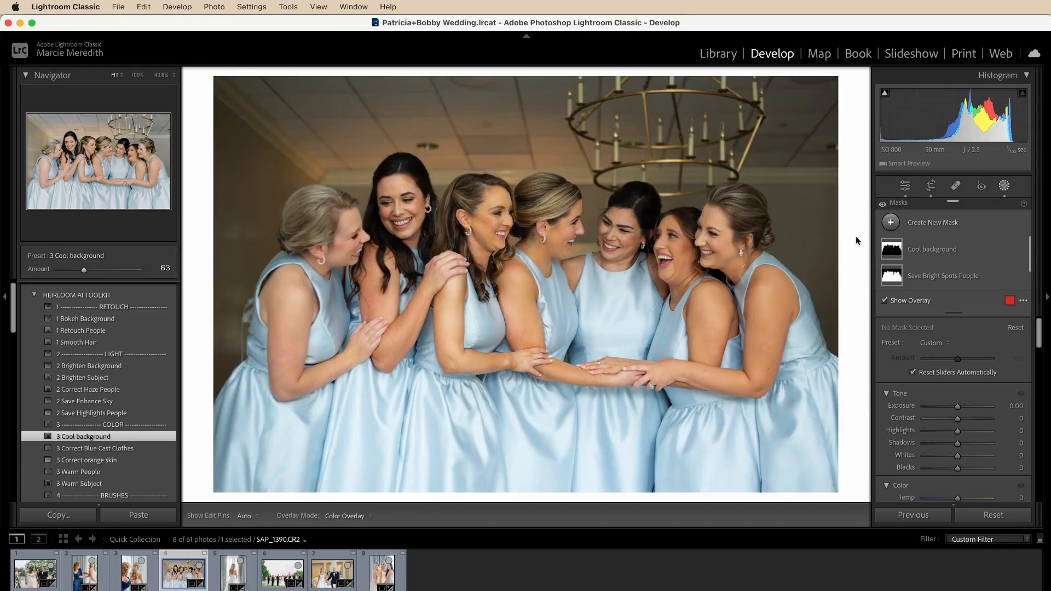
pyautogui.press('\\')
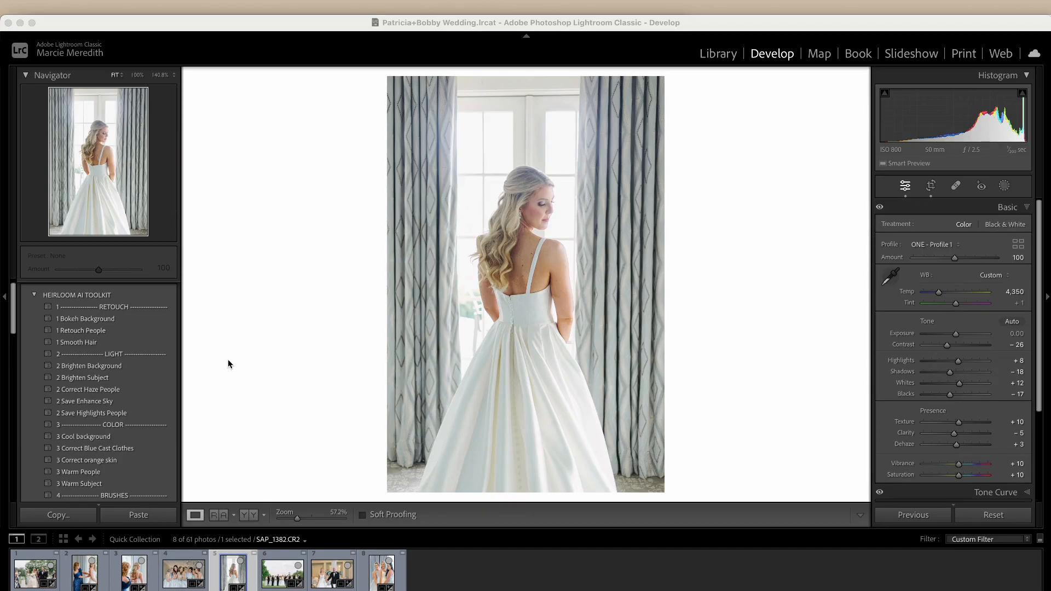
# Try the 2 Correct Haze People preset at a reduced amount on bride photo SAP_1382.CR2.
pyautogui.click(117, 320)
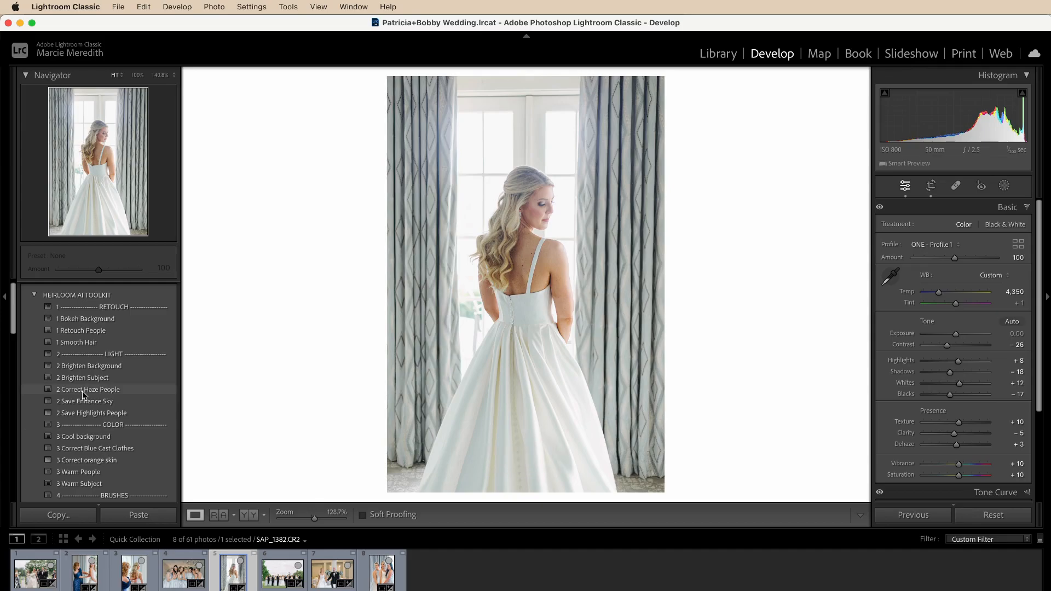
pyautogui.click(82, 391)
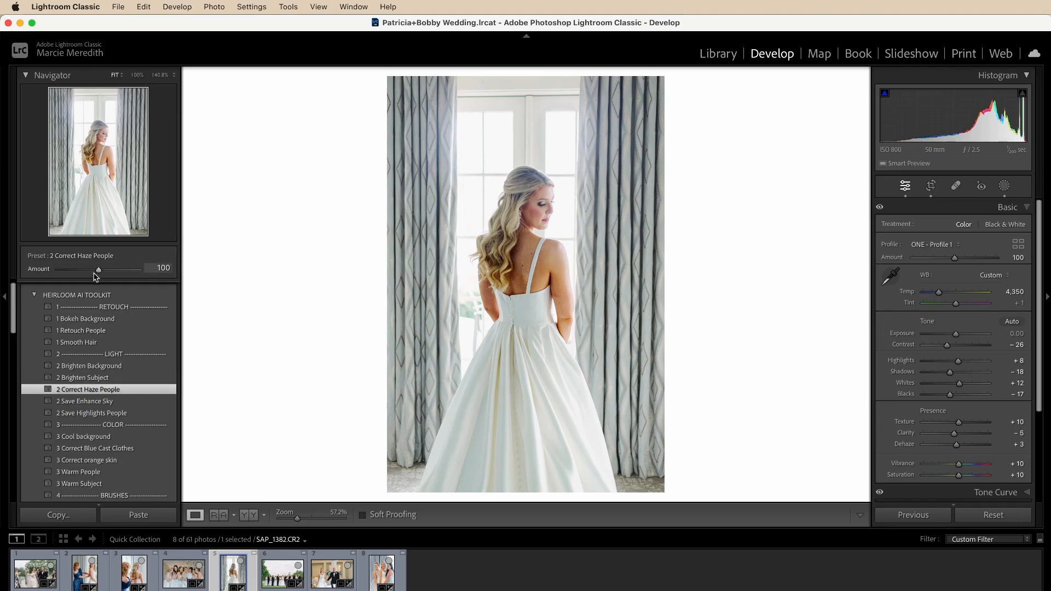
pyautogui.moveTo(99, 270); pyautogui.dragTo(82, 272)
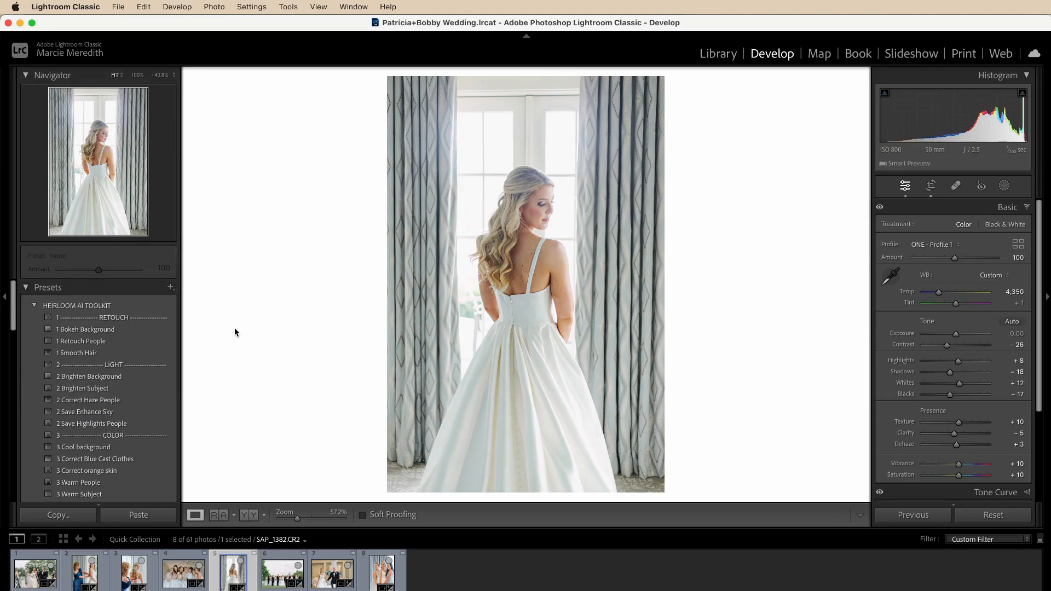
# Apply the 4 Correct Haze brush preset to the bride photo and select its Haze brush mask.
pyautogui.scroll(-2, 126, 446)
pyautogui.click(70, 452)
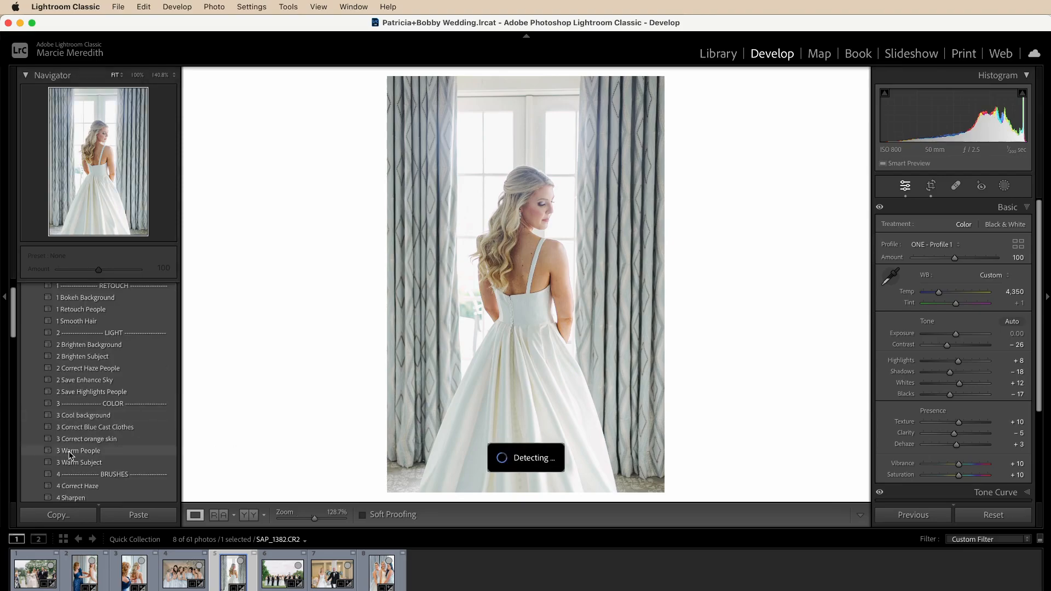
pyautogui.scroll(-2, 71, 454)
pyautogui.click(76, 453)
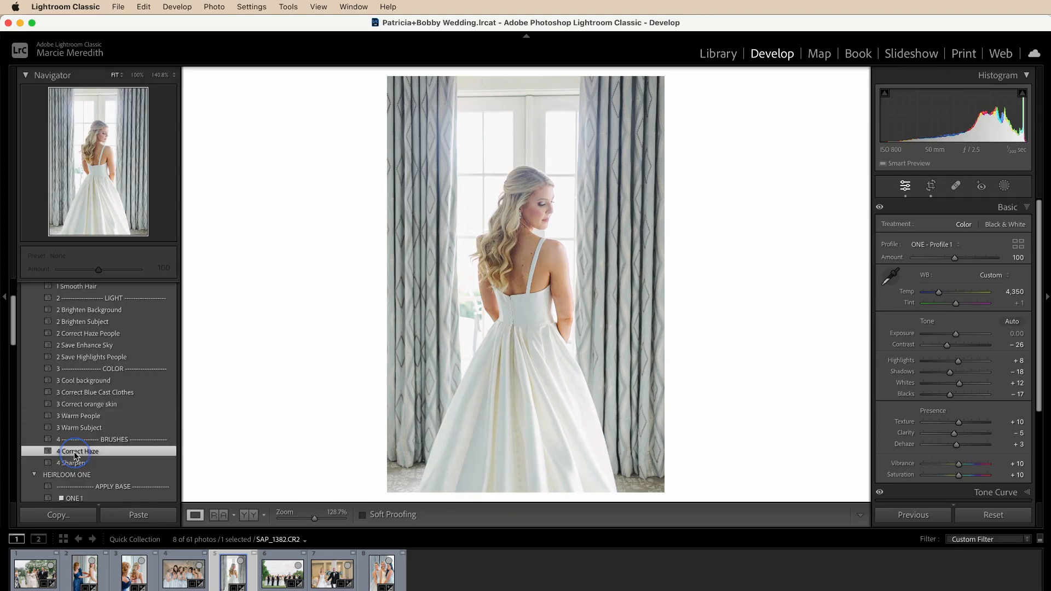
pyautogui.click(1005, 188)
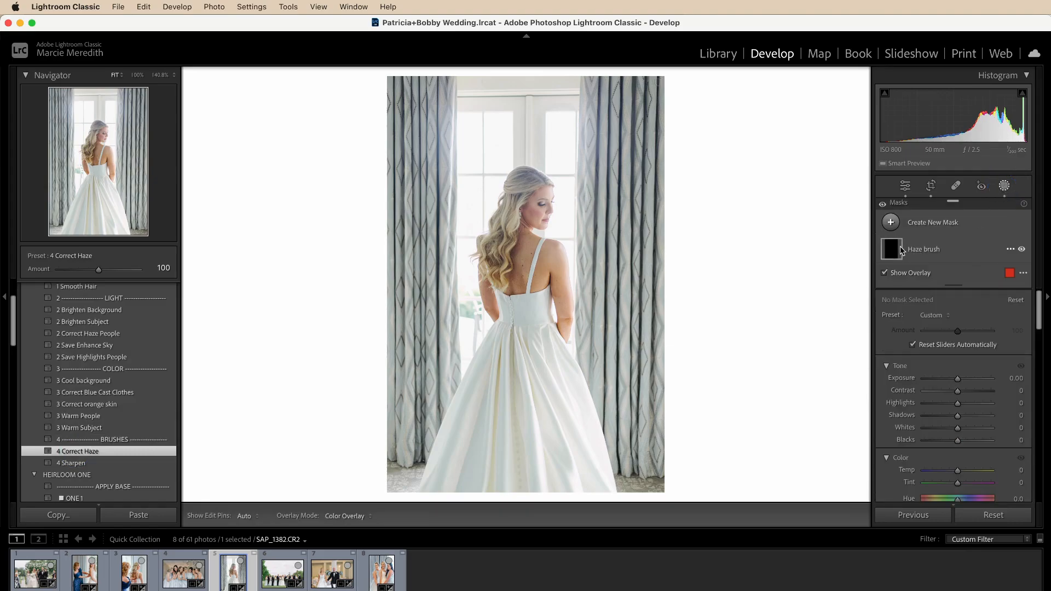
pyautogui.click(927, 250)
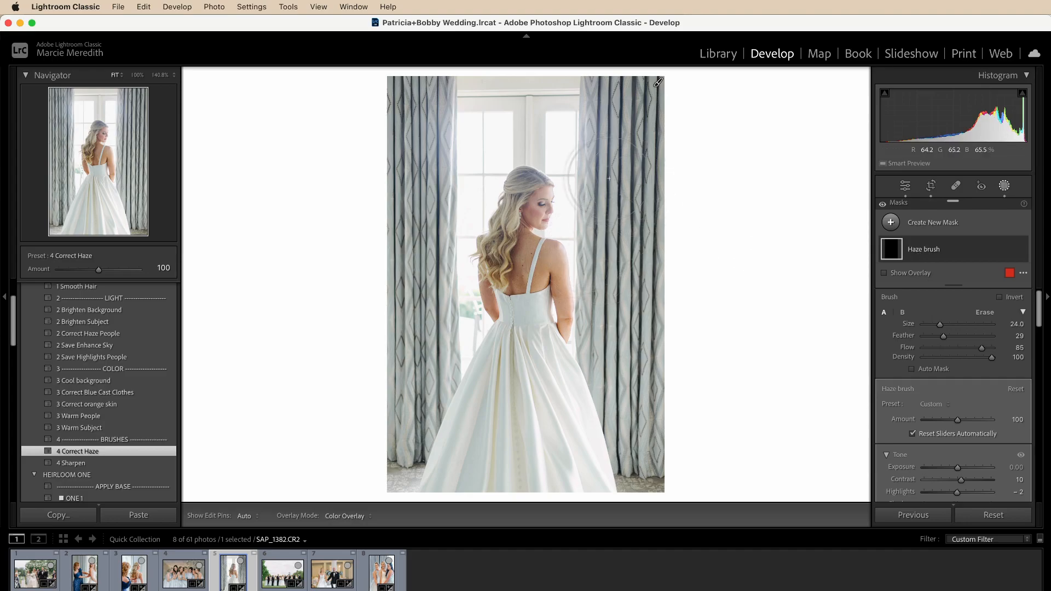
# Paint the Haze brush mask at size 23 over the bride, her dress and the curtains.
pyautogui.scroll(-3, 501, 250)
pyautogui.scroll(3, 502, 252)
pyautogui.press('h')
pyautogui.moveTo(535, 186)
pyautogui.mouseDown()
pyautogui.moveTo(597, 459)
pyautogui.moveTo(449, 429)
pyautogui.moveTo(595, 479)
pyautogui.mouseUp()
pyautogui.moveTo(426, 117)
pyautogui.mouseDown()
pyautogui.moveTo(437, 229)
pyautogui.moveTo(458, 102)
pyautogui.moveTo(471, 97)
pyautogui.moveTo(418, 158)
pyautogui.moveTo(407, 477)
pyautogui.moveTo(437, 388)
pyautogui.moveTo(593, 82)
pyautogui.moveTo(595, 228)
pyautogui.moveTo(638, 468)
pyautogui.moveTo(647, 462)
pyautogui.moveTo(636, 85)
pyautogui.moveTo(415, 82)
pyautogui.mouseUp()
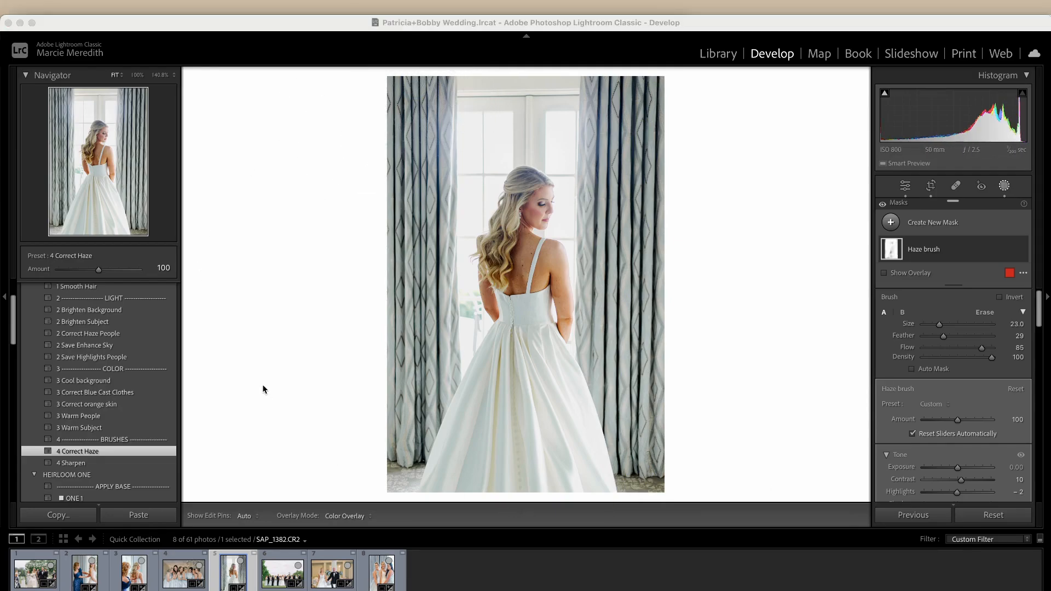
# Set the Haze brush mask's amount to 67.
pyautogui.click(263, 390)
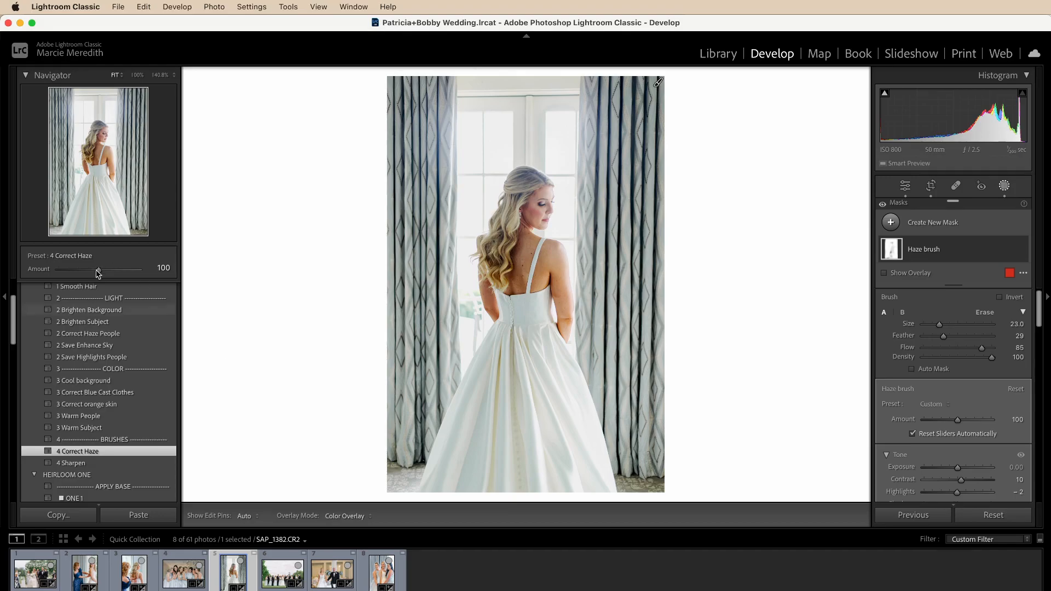
pyautogui.click(945, 249)
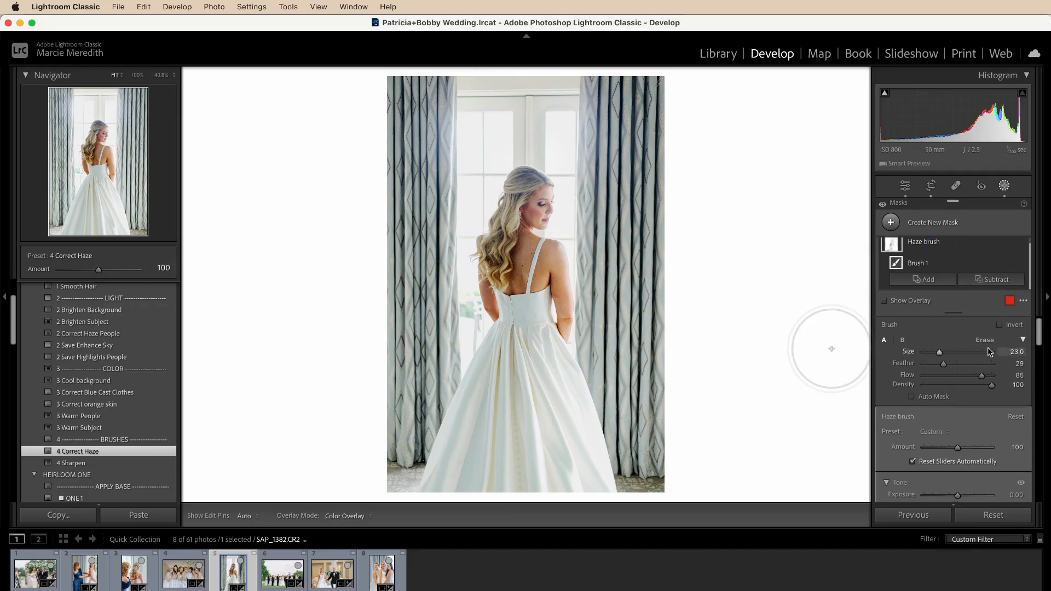
pyautogui.moveTo(958, 447); pyautogui.dragTo(947, 450)
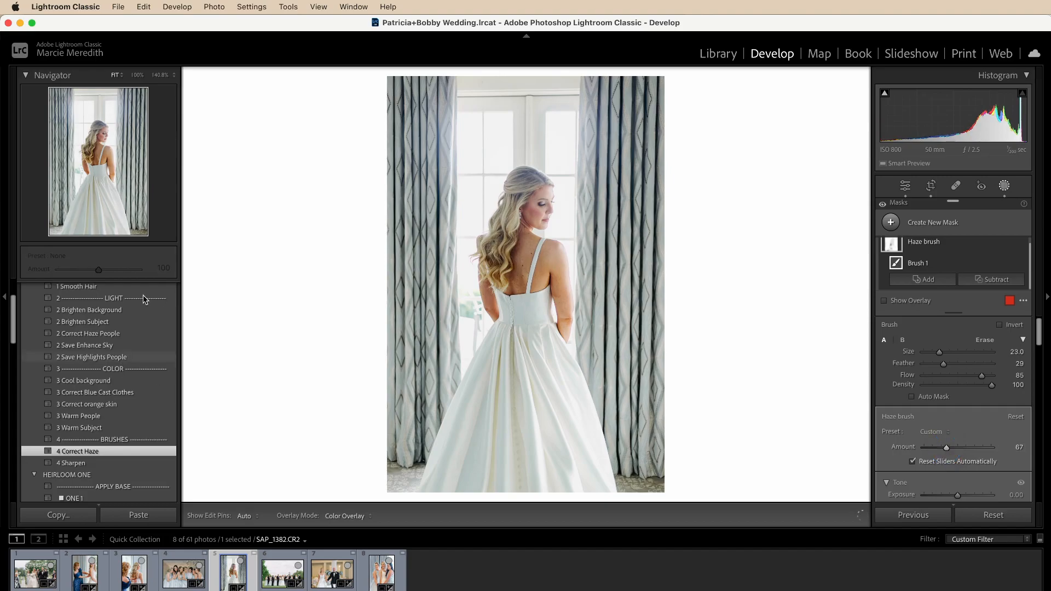
# Apply the 1 Retouch People preset at amount 60 to the bride photo.
pyautogui.scroll(3, 109, 361)
pyautogui.click(82, 341)
pyautogui.click(83, 271)
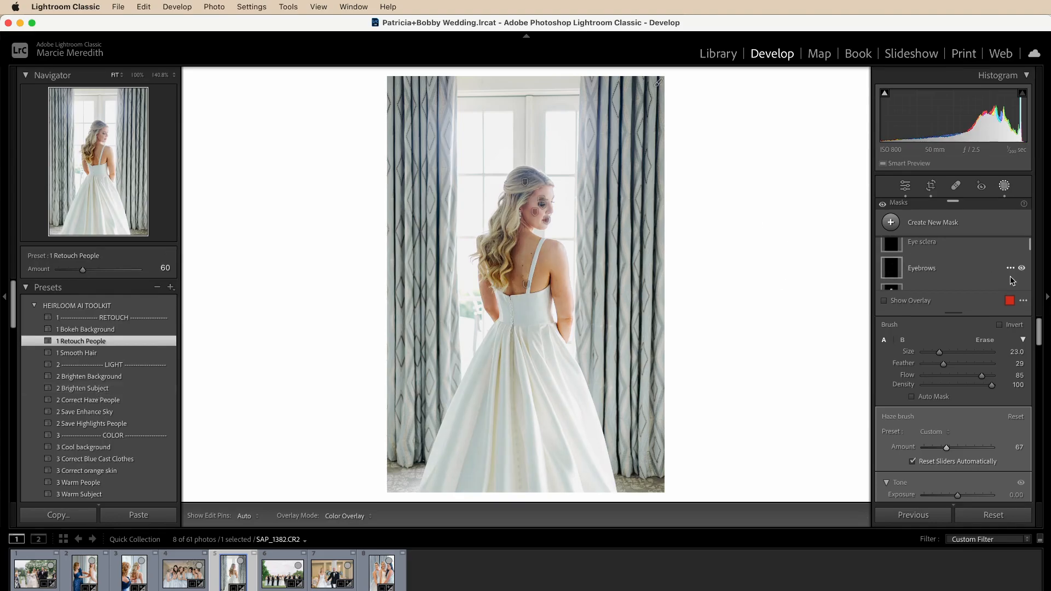
# Toggle the masks on the bride photo, close masking and compare the image before and after.
pyautogui.click(882, 204)
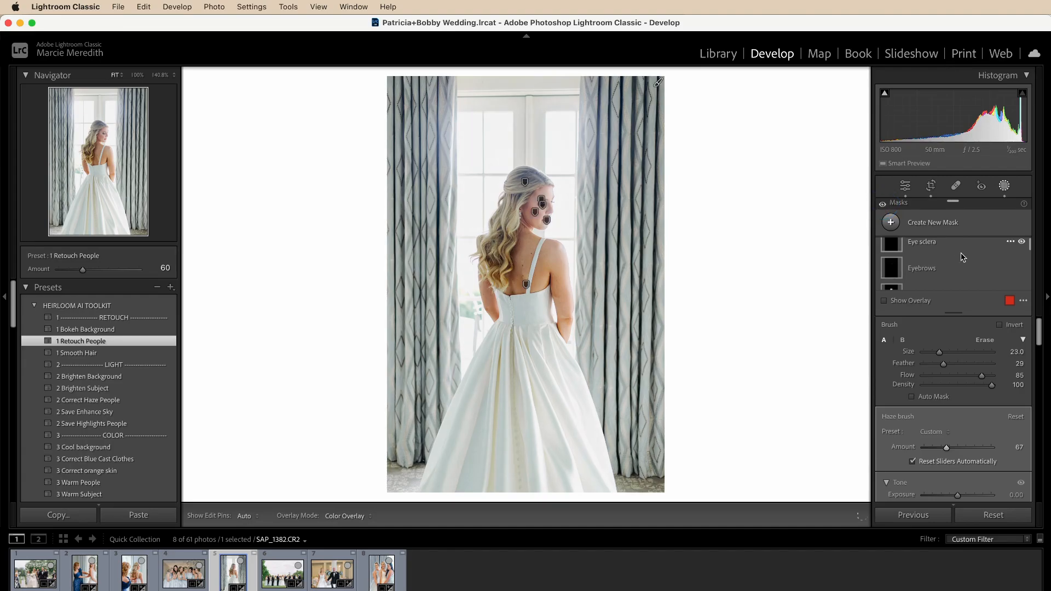
pyautogui.click(1004, 186)
pyautogui.press('\\')
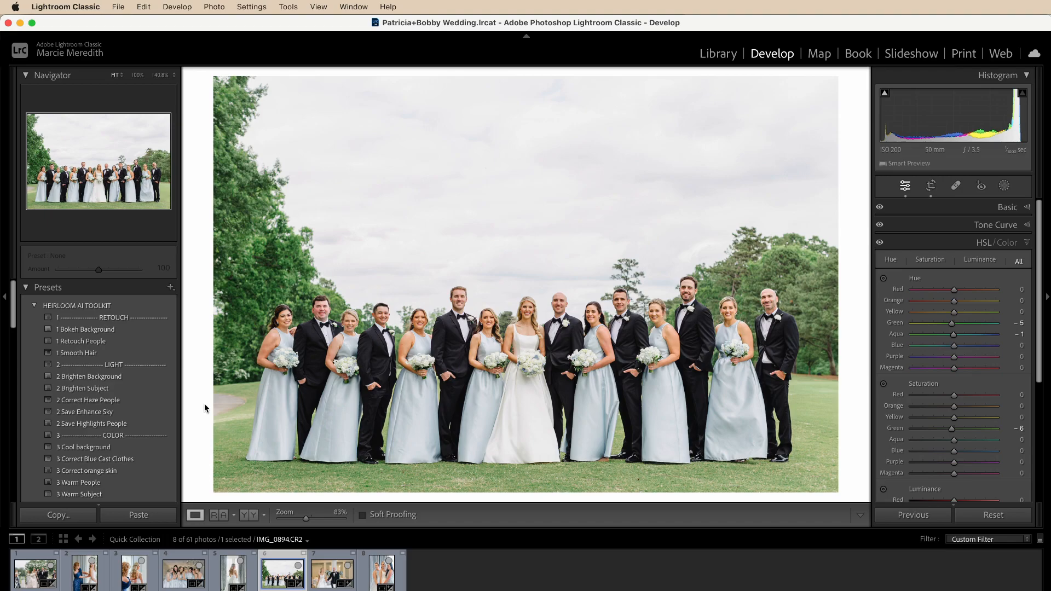
# Apply the 2 Save Enhance Sky preset and the 1 Bokeh Background preset at amount 62 to wedding party photo IMG_0894.CR2.
pyautogui.click(95, 413)
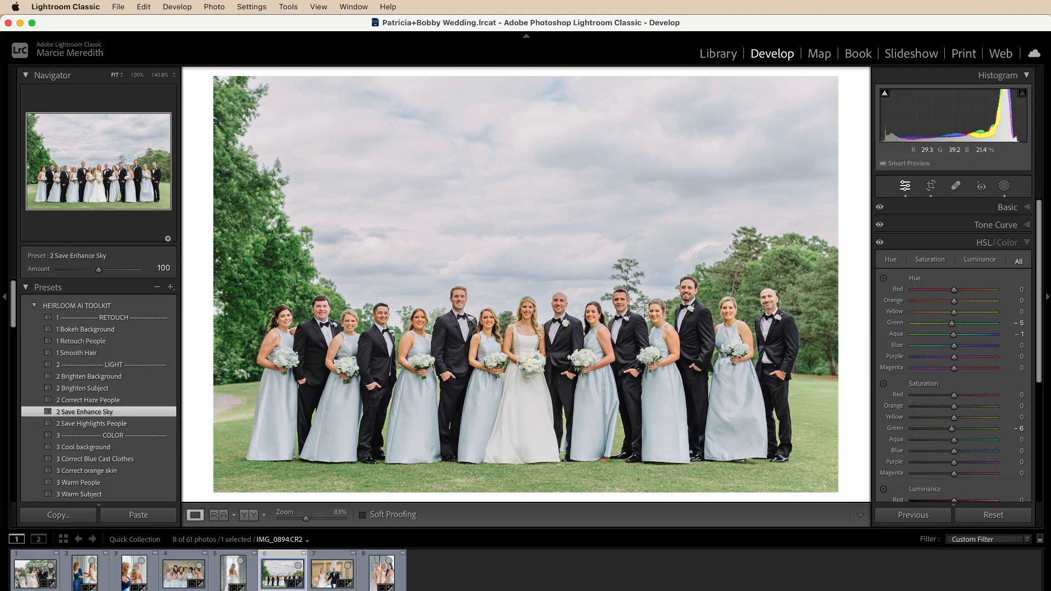
pyautogui.moveTo(99, 269); pyautogui.dragTo(85, 271)
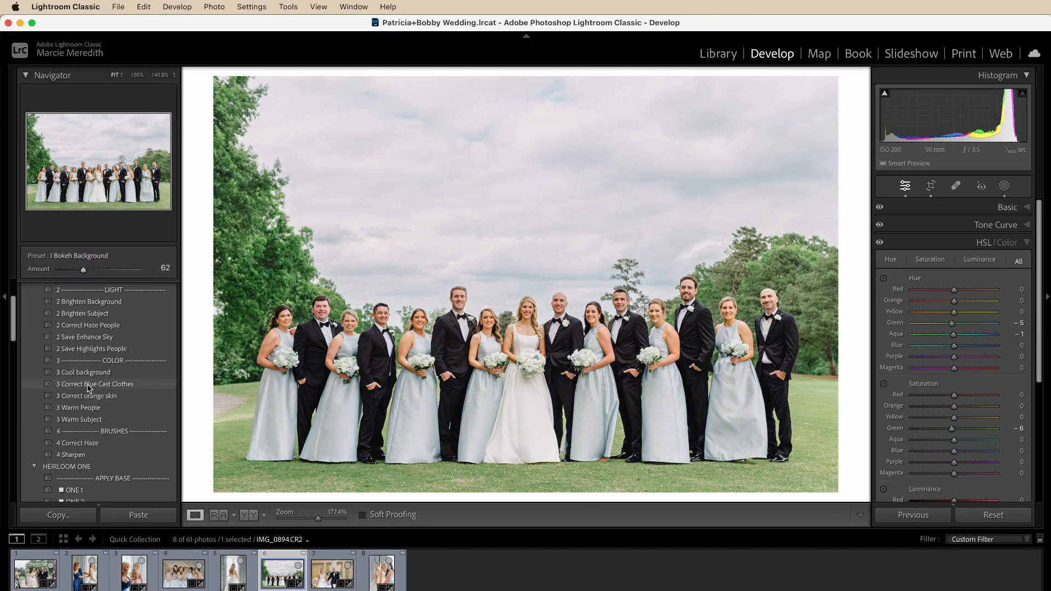
# Apply the 3 Correct Blue Cast Clothes preset at amount 55 and compare the wedding party photo before and after.
pyautogui.click(94, 388)
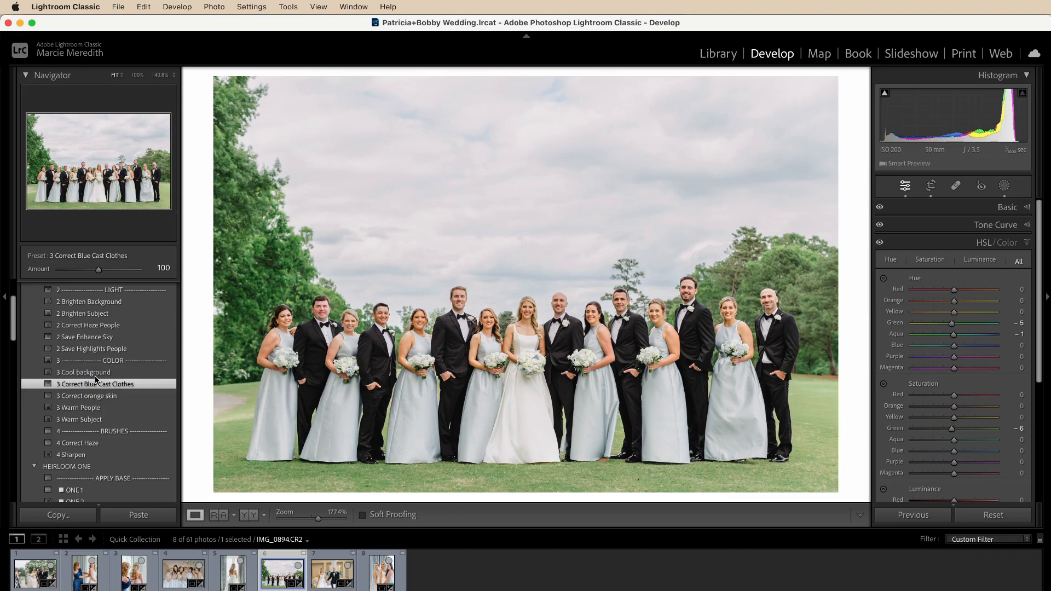
pyautogui.moveTo(98, 269); pyautogui.dragTo(80, 272)
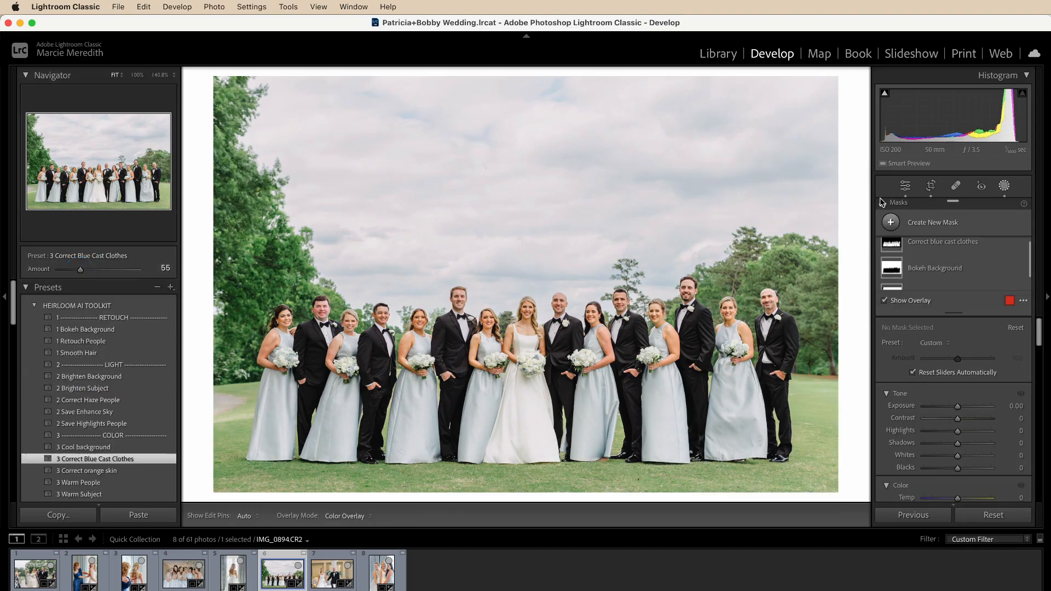
pyautogui.click(882, 204)
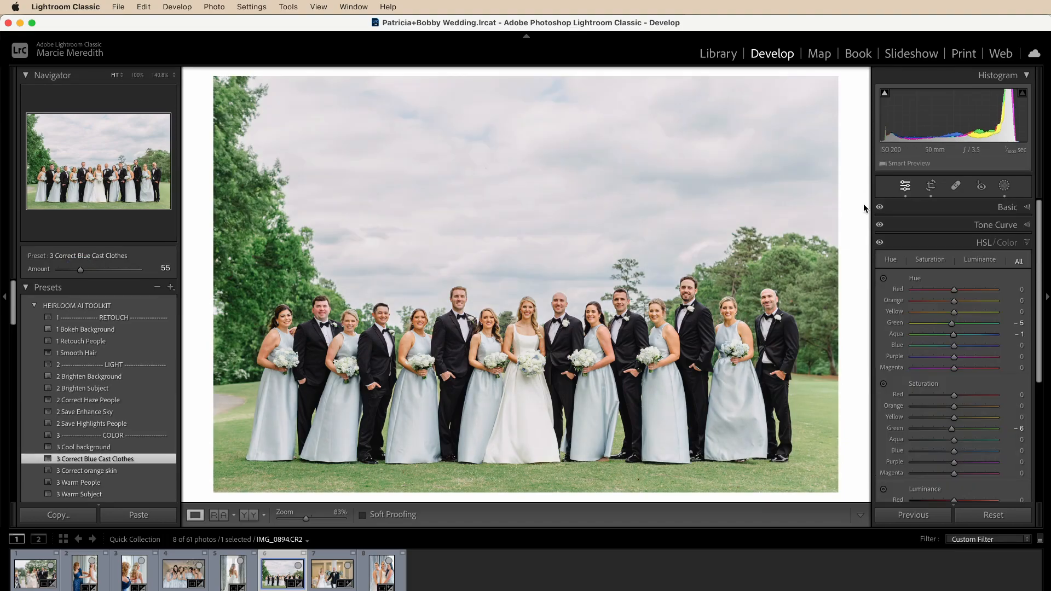
pyautogui.press('\\')
pyautogui.press('\\')
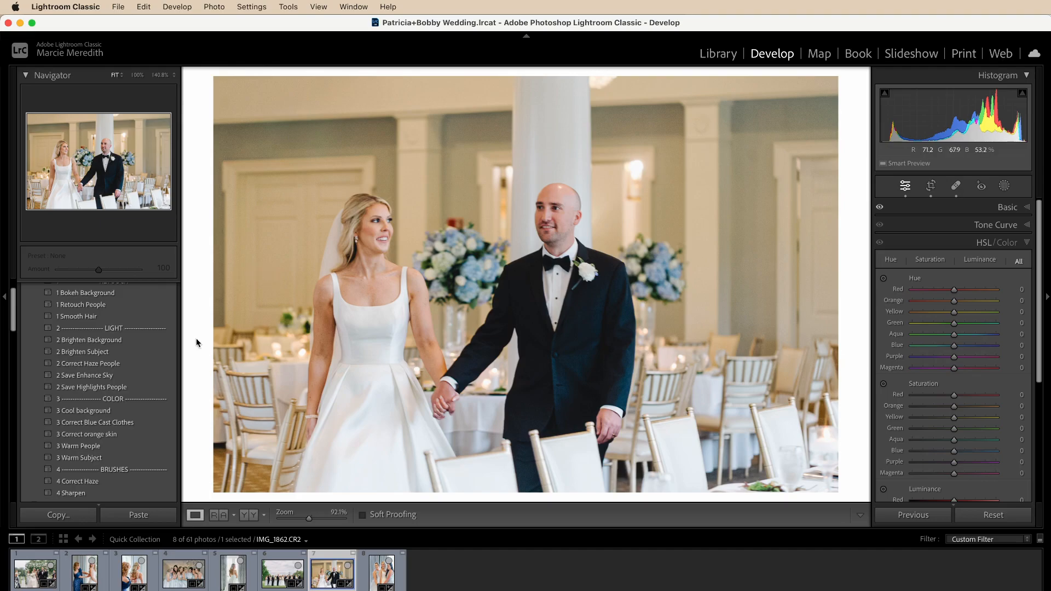
# Apply the 3 Cool background preset at amount 72 and the 3 Correct Blue Cast Clothes preset at 76 to IMG_1862.CR2.
pyautogui.click(159, 434)
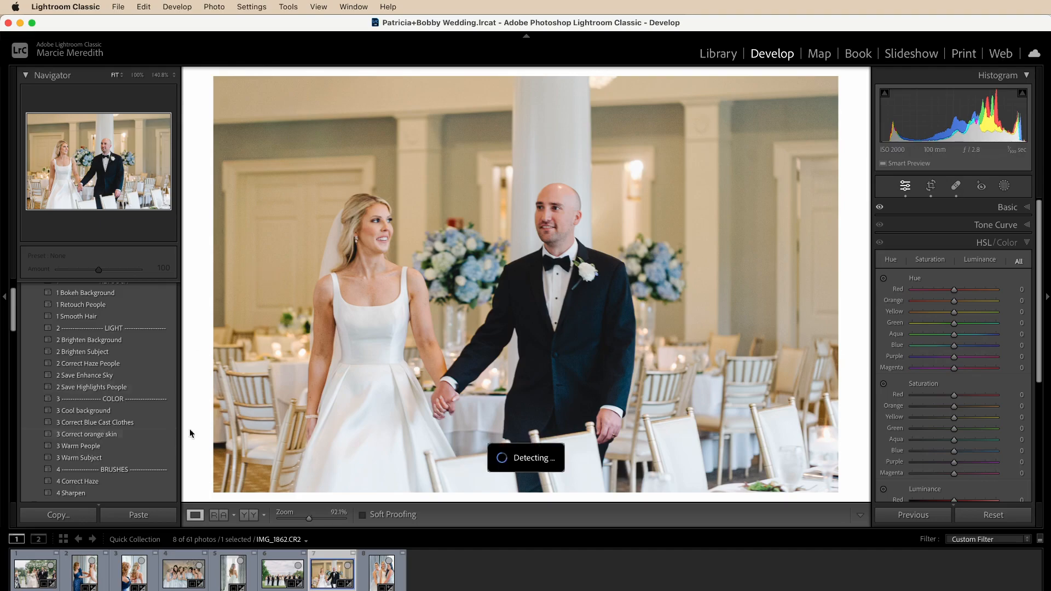
pyautogui.click(91, 416)
pyautogui.moveTo(98, 270); pyautogui.dragTo(87, 270)
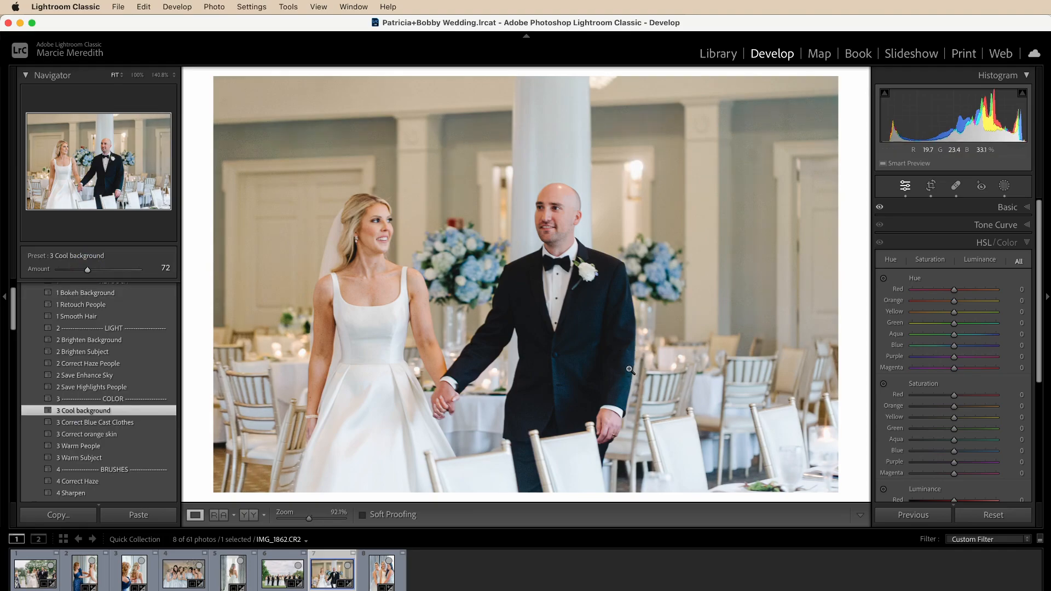
pyautogui.click(124, 423)
pyautogui.moveTo(99, 270); pyautogui.dragTo(89, 270)
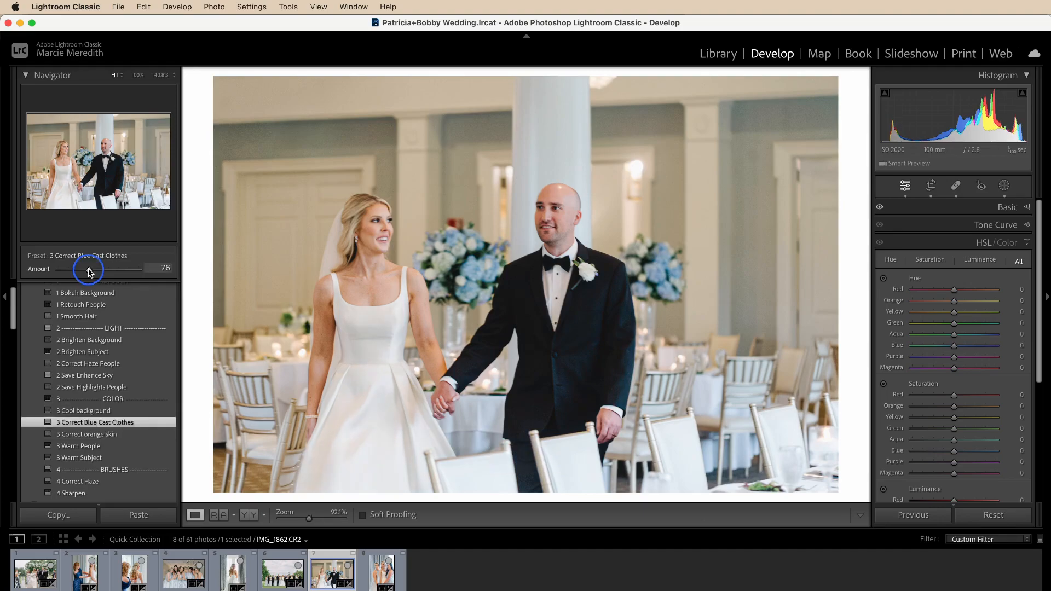
pyautogui.click(88, 270)
# Toggle the Correct blue cast clothes mask and all masks together to compare the couple's photo, and reopen the Basic adjustments.
pyautogui.hotkey('shift', 'w')
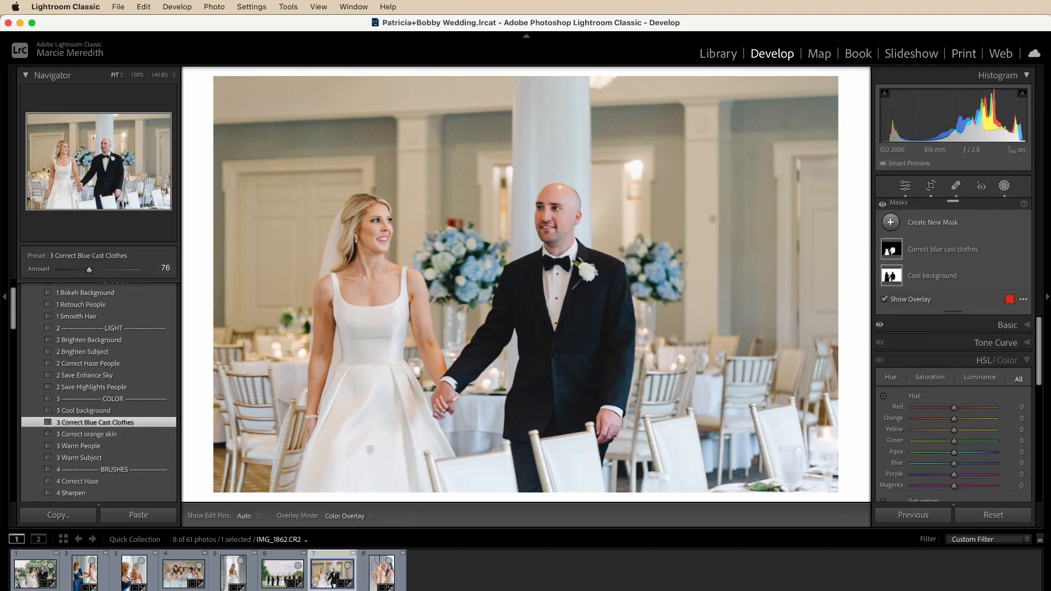
pyautogui.moveTo(902, 253)
pyautogui.click(1022, 249)
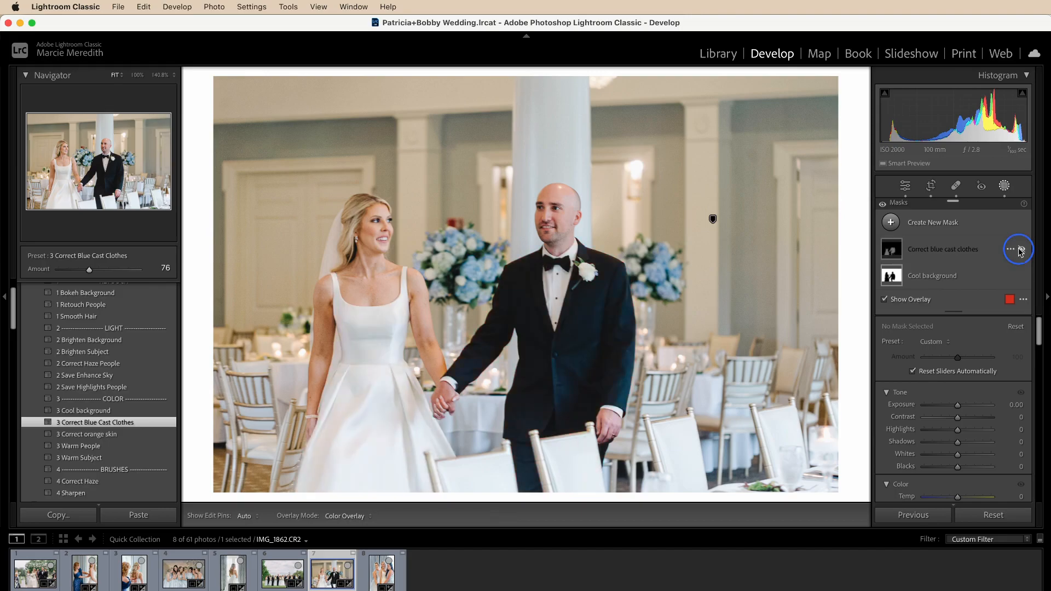
pyautogui.click(1021, 249)
pyautogui.click(1021, 250)
pyautogui.click(1021, 250)
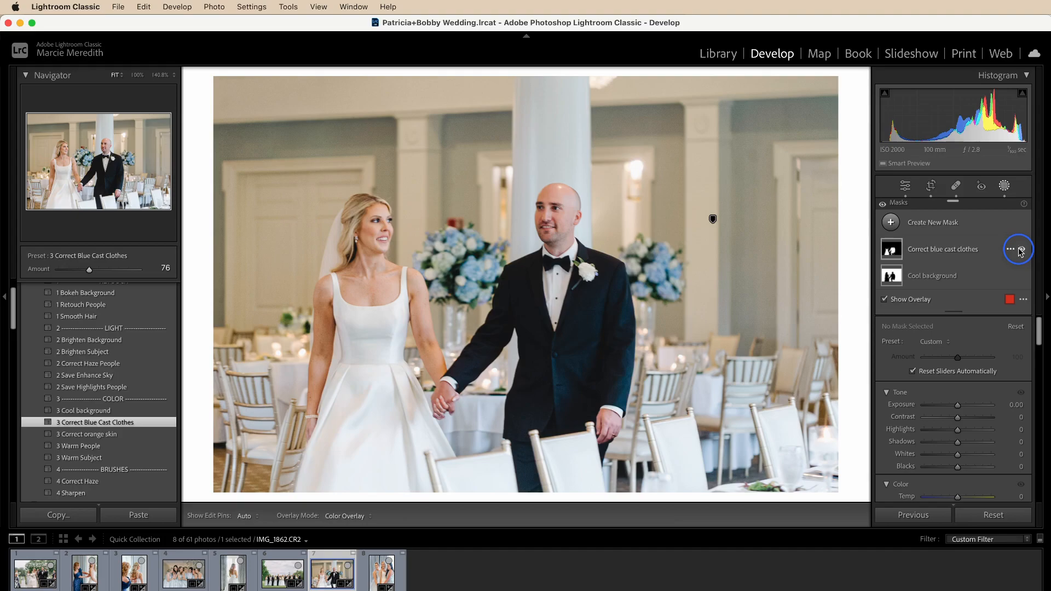
pyautogui.click(881, 206)
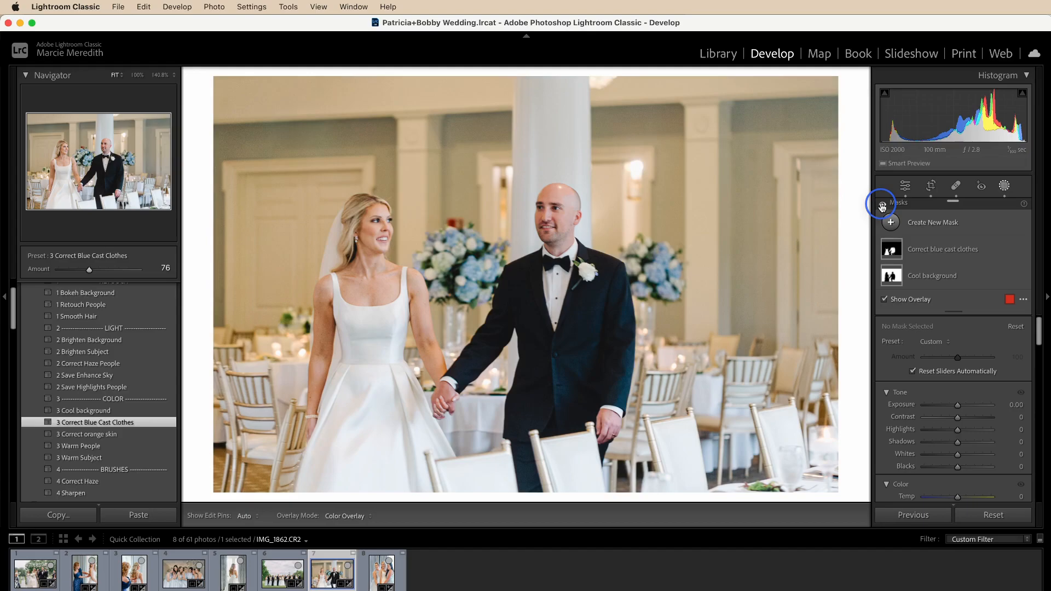
pyautogui.click(1004, 187)
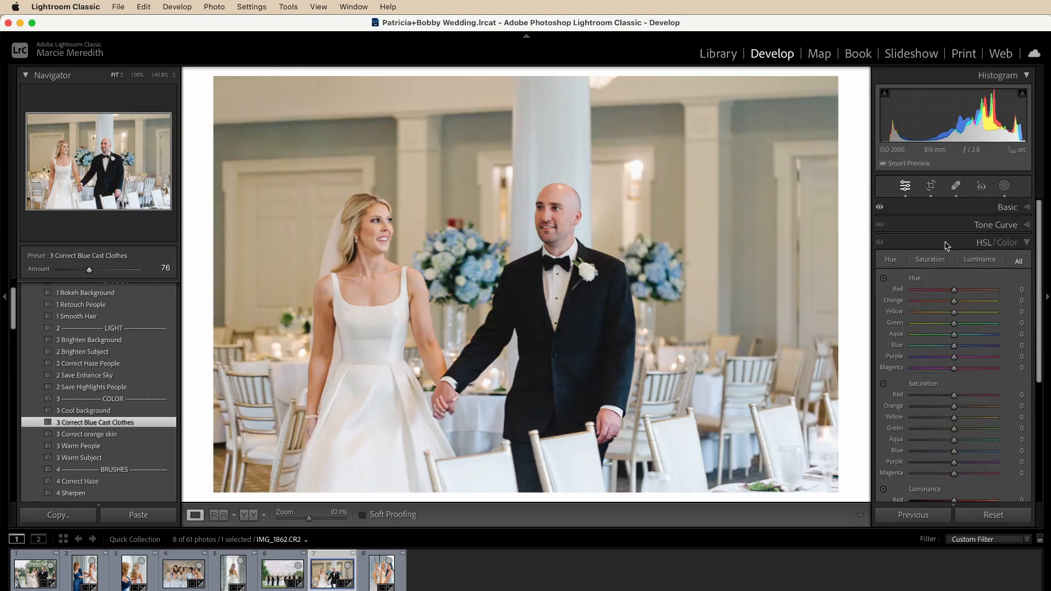
pyautogui.click(974, 207)
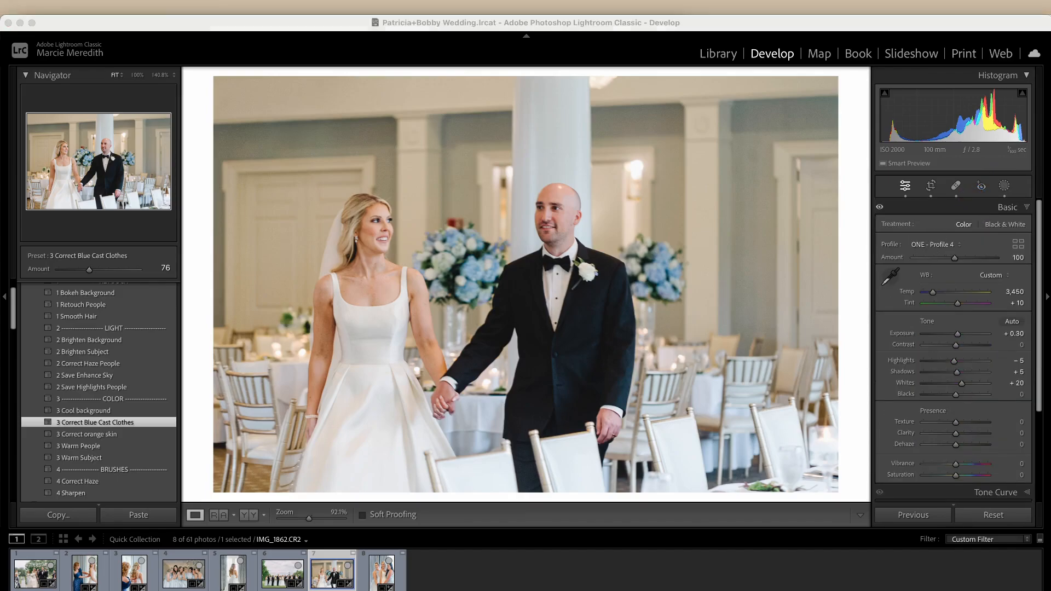
# Go to the bride and bridesmaids photo SAP_2194.CR2 and apply the 2 correct mixed light preset.
pyautogui.press('Right')
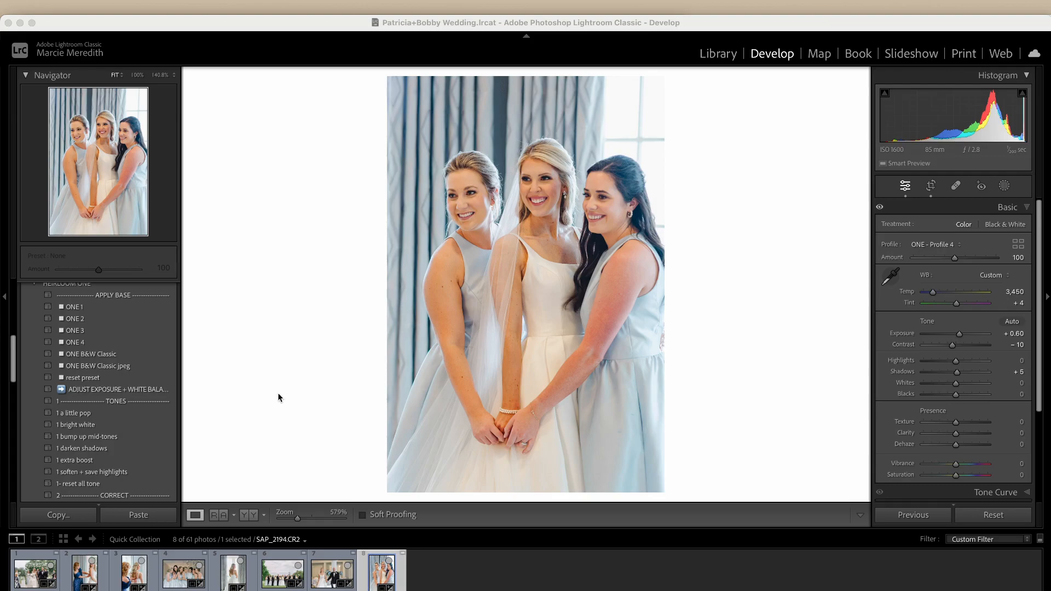
pyautogui.scroll(-1, 95, 426)
pyautogui.scroll(-6, 95, 426)
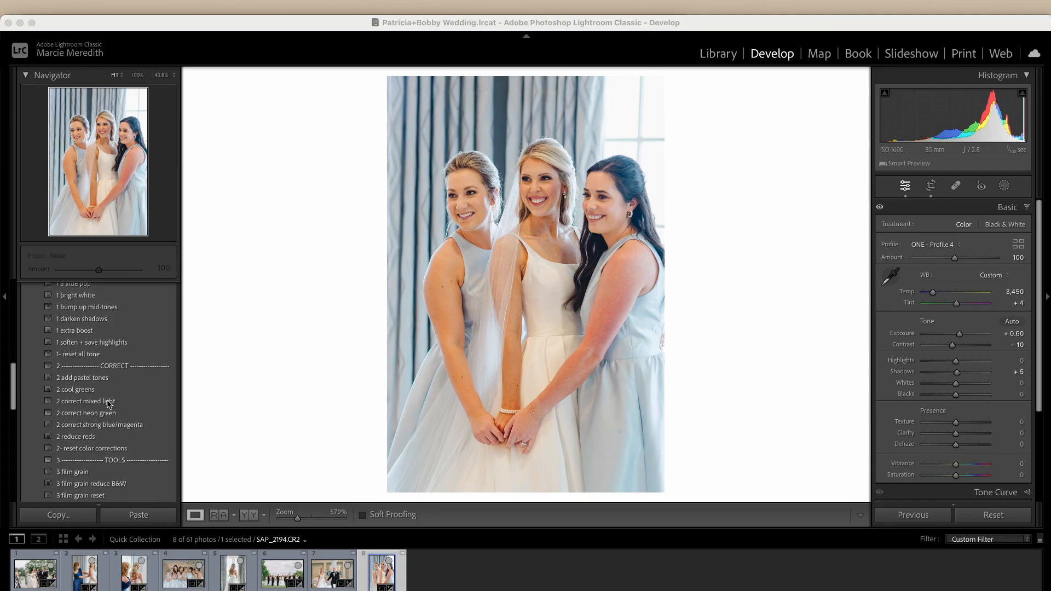
pyautogui.click(109, 404)
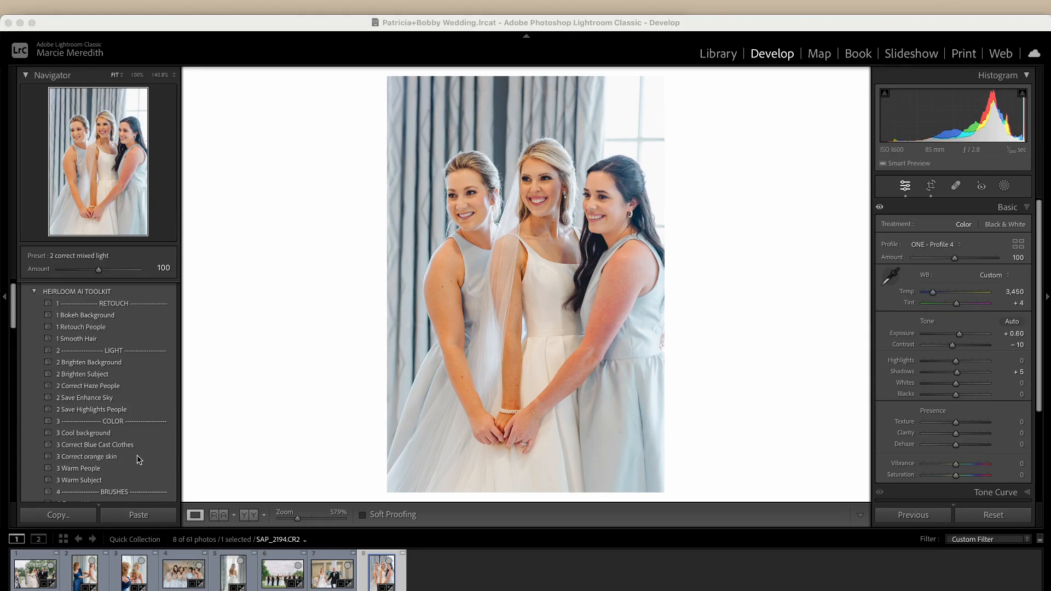
# Apply the 3 Correct orange skin preset to the bridesmaids photo and reduce its amount.
pyautogui.click(240, 460)
pyautogui.click(86, 460)
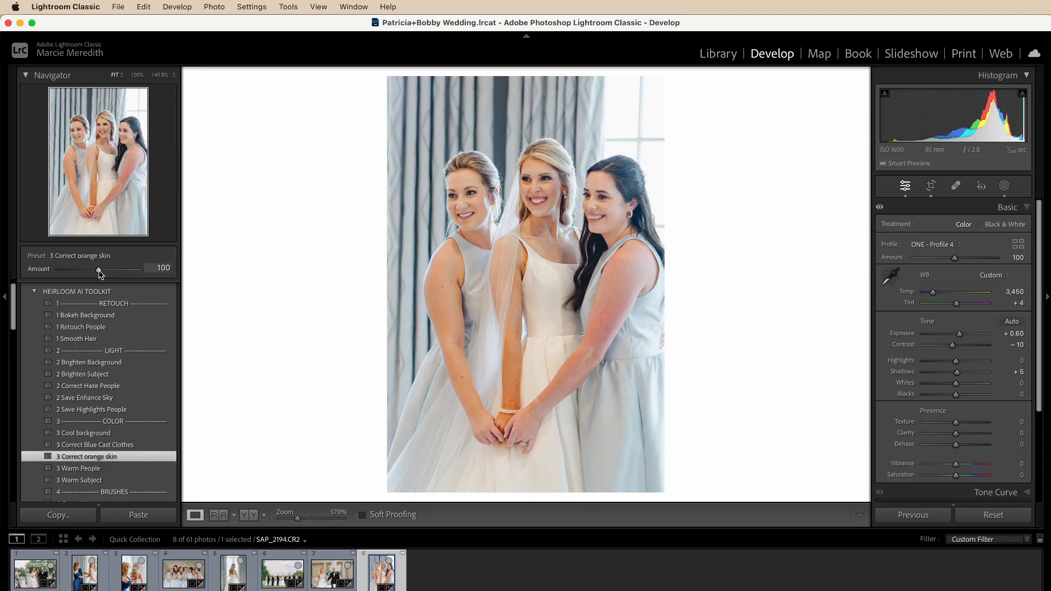
pyautogui.moveTo(99, 270); pyautogui.dragTo(83, 271)
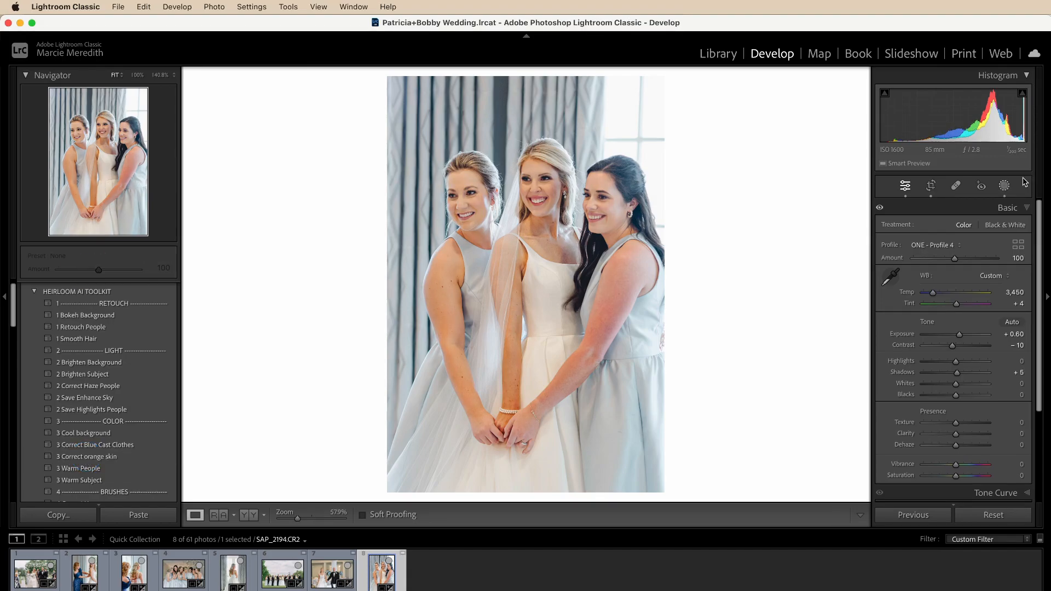
# Set the white balance temperature to 3,400 and compare the bridesmaids photo before and after its edits.
pyautogui.click(1016, 292)
pyautogui.moveTo(1016, 292); pyautogui.dragTo(1018, 293)
pyautogui.press('\\')
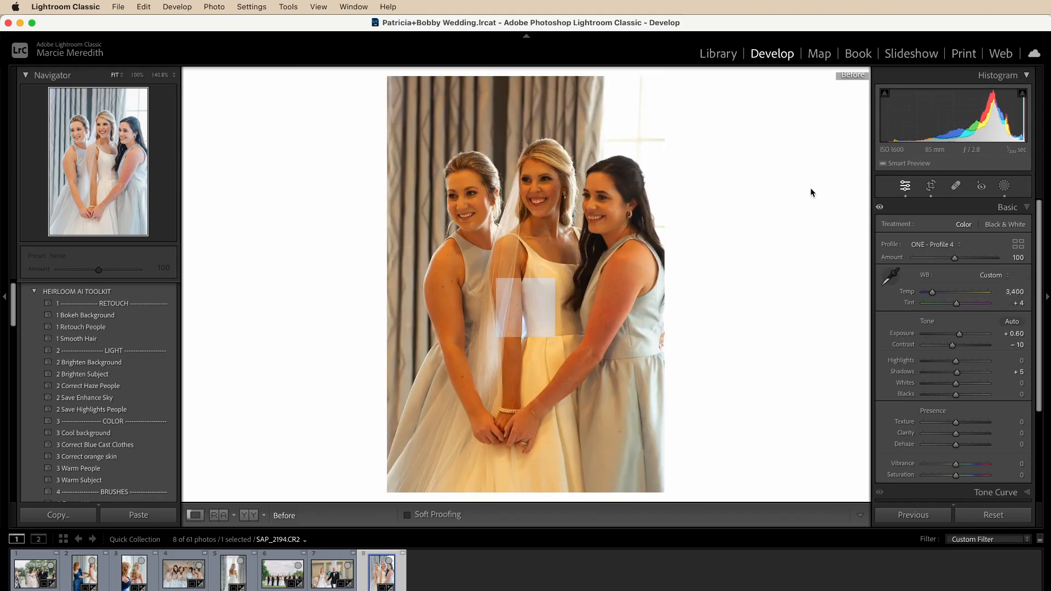
pyautogui.press('\\')
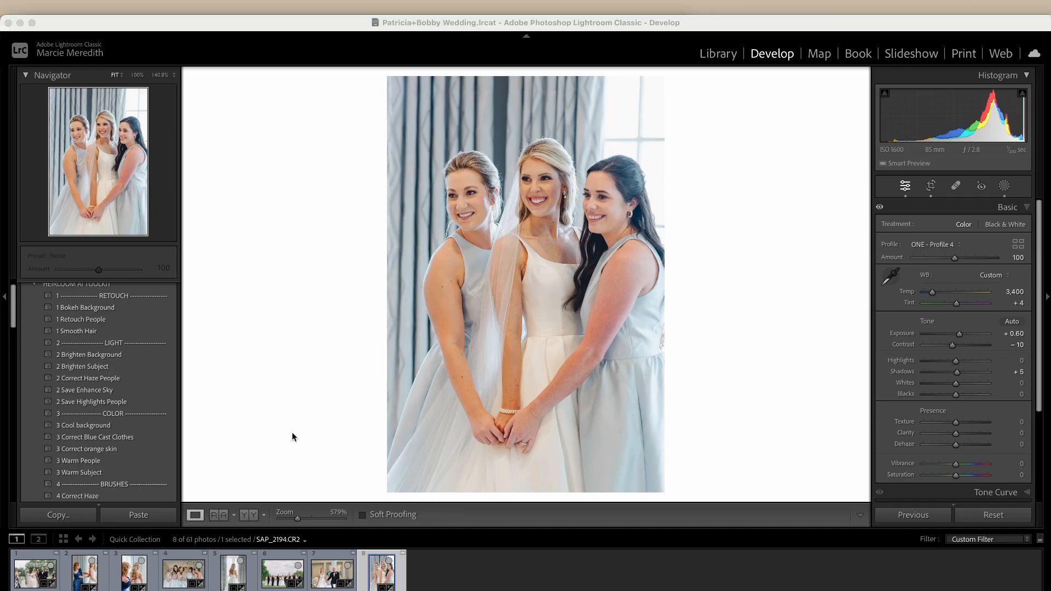
pyautogui.scroll(2, 144, 355)
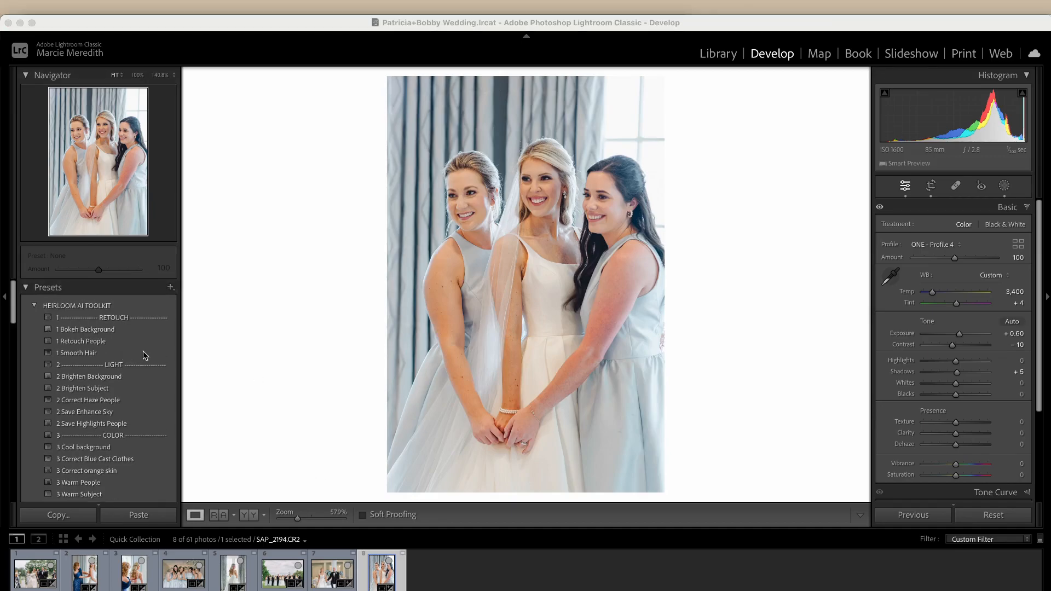